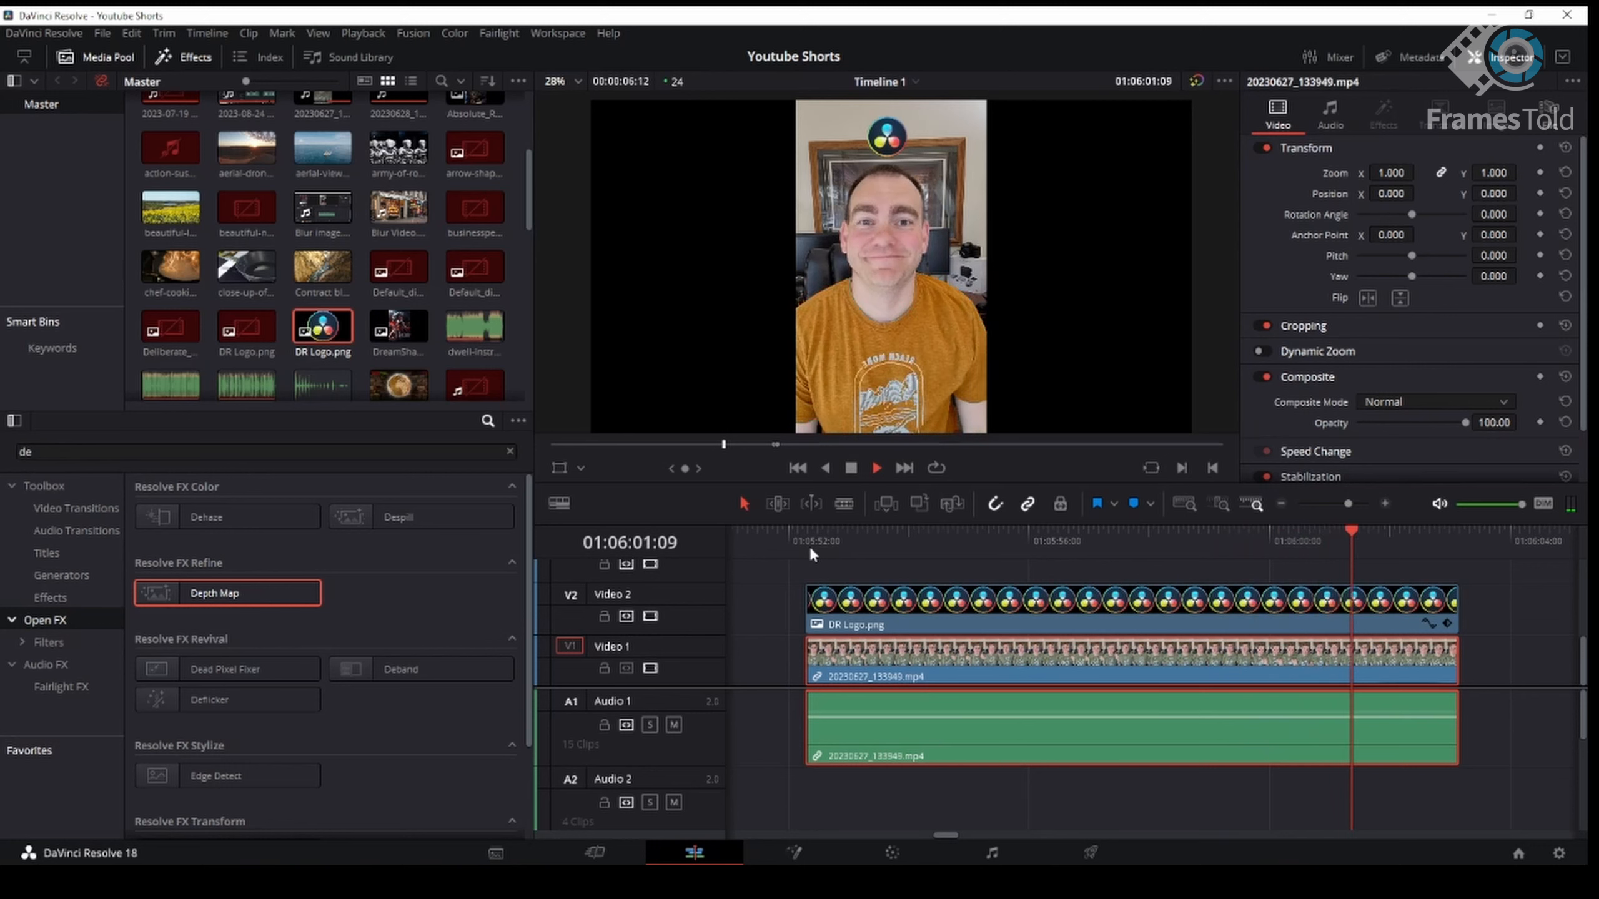
# - Stop playback, move the playhead near the clip's start and switch to the Color page
pyautogui.press('space')
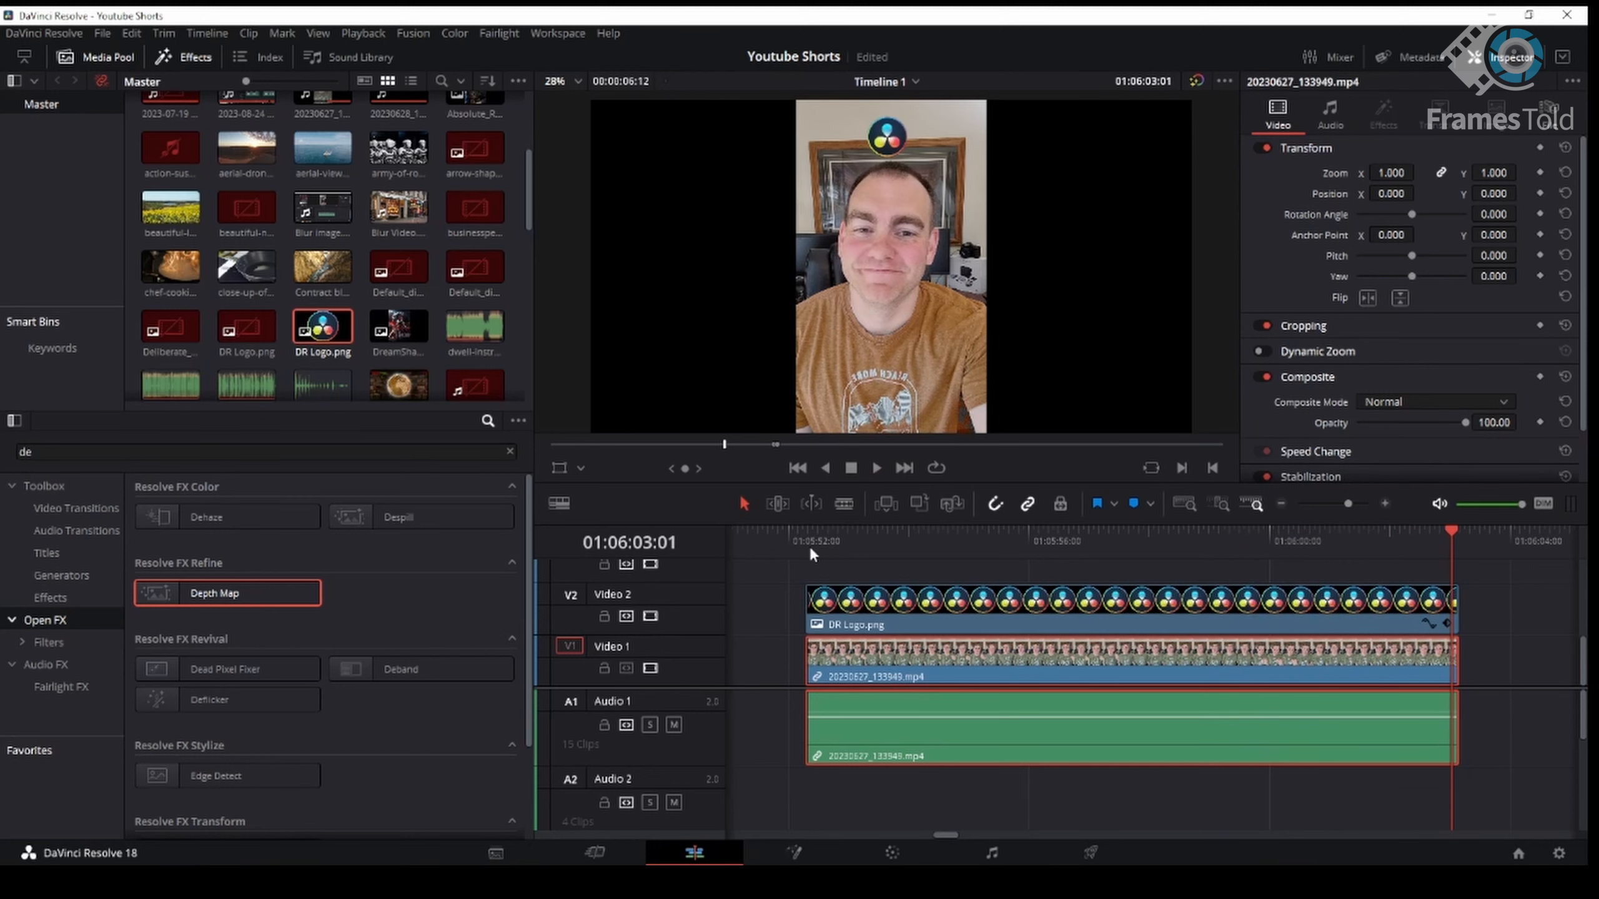
pyautogui.click(874, 545)
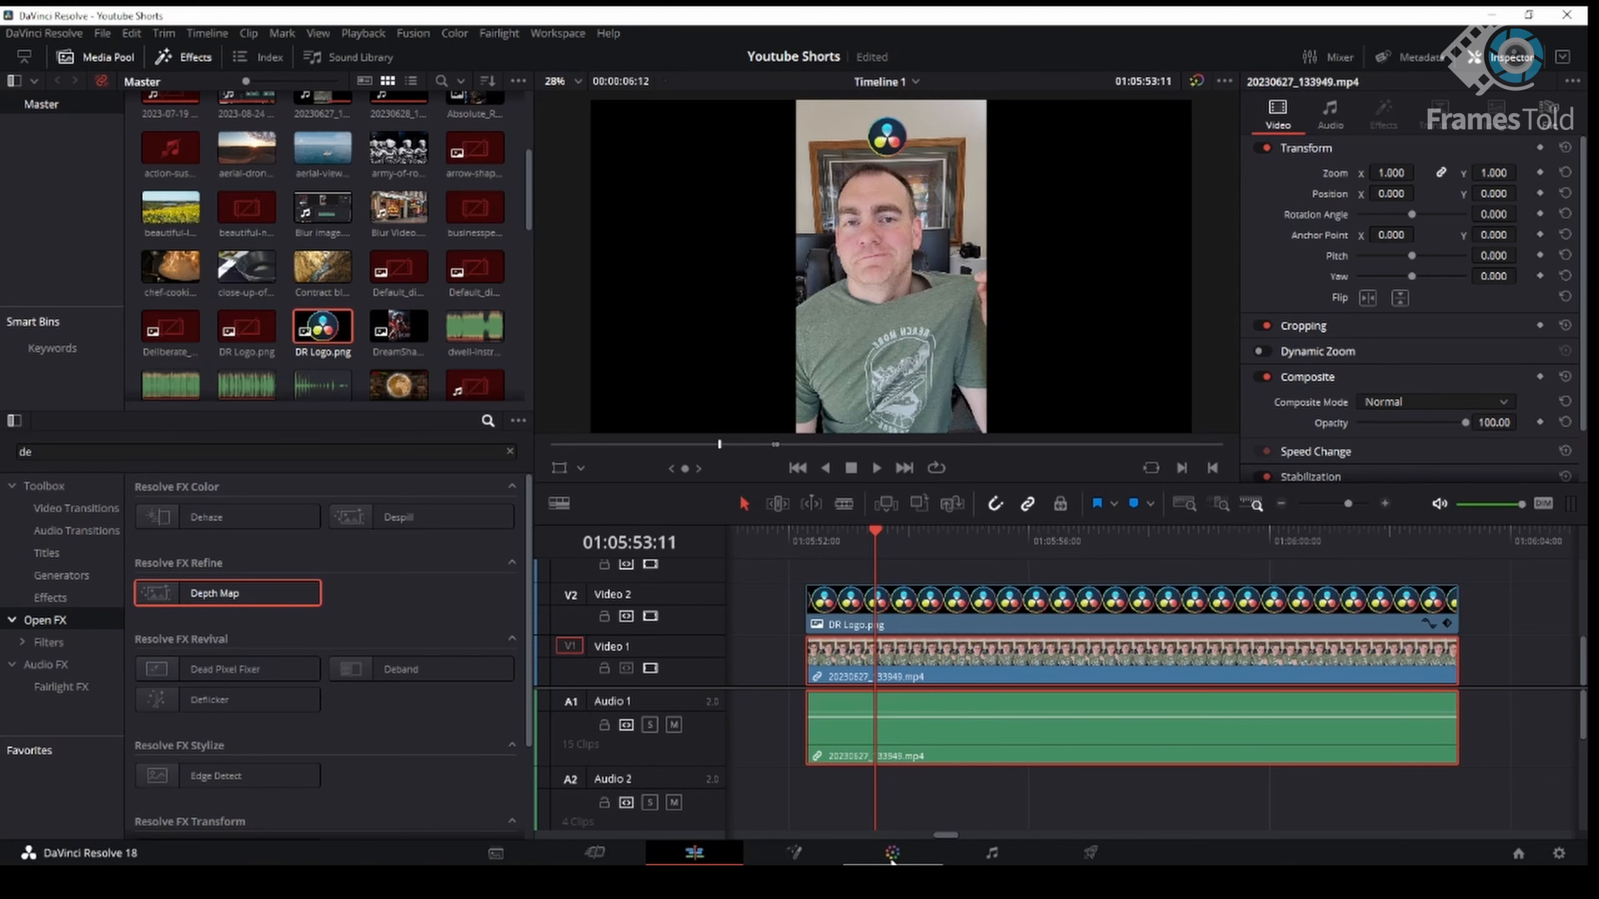
pyautogui.click(892, 859)
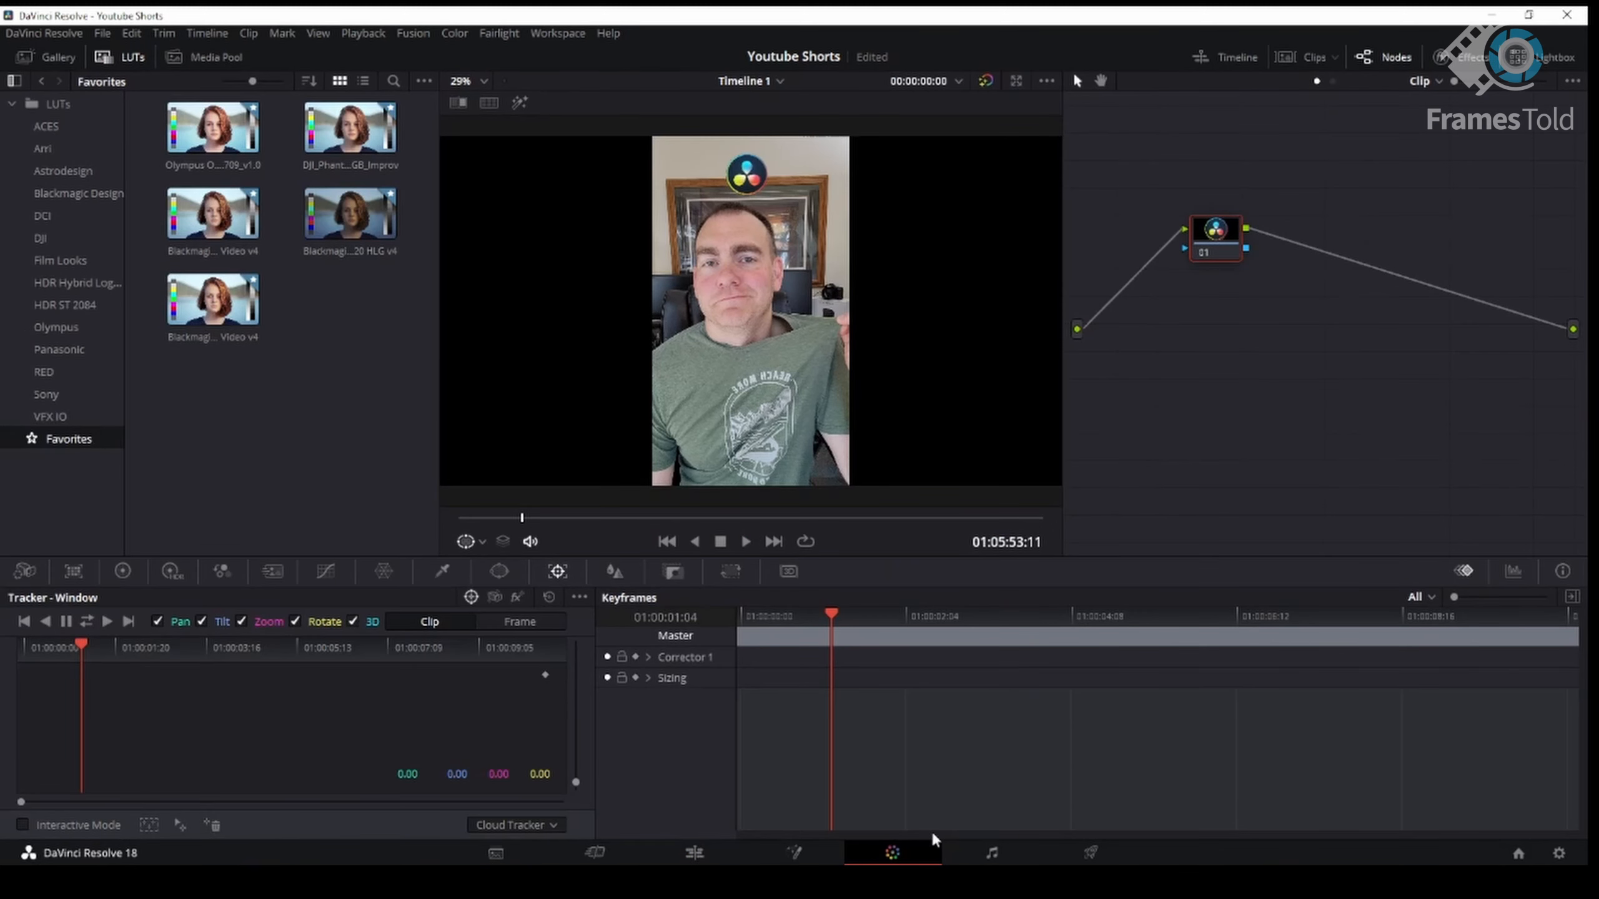
# - Show the clip timeline and select the earlier clip that holds the shirt-recolor node tree
pyautogui.moveTo(1214, 242); pyautogui.dragTo(1187, 252)
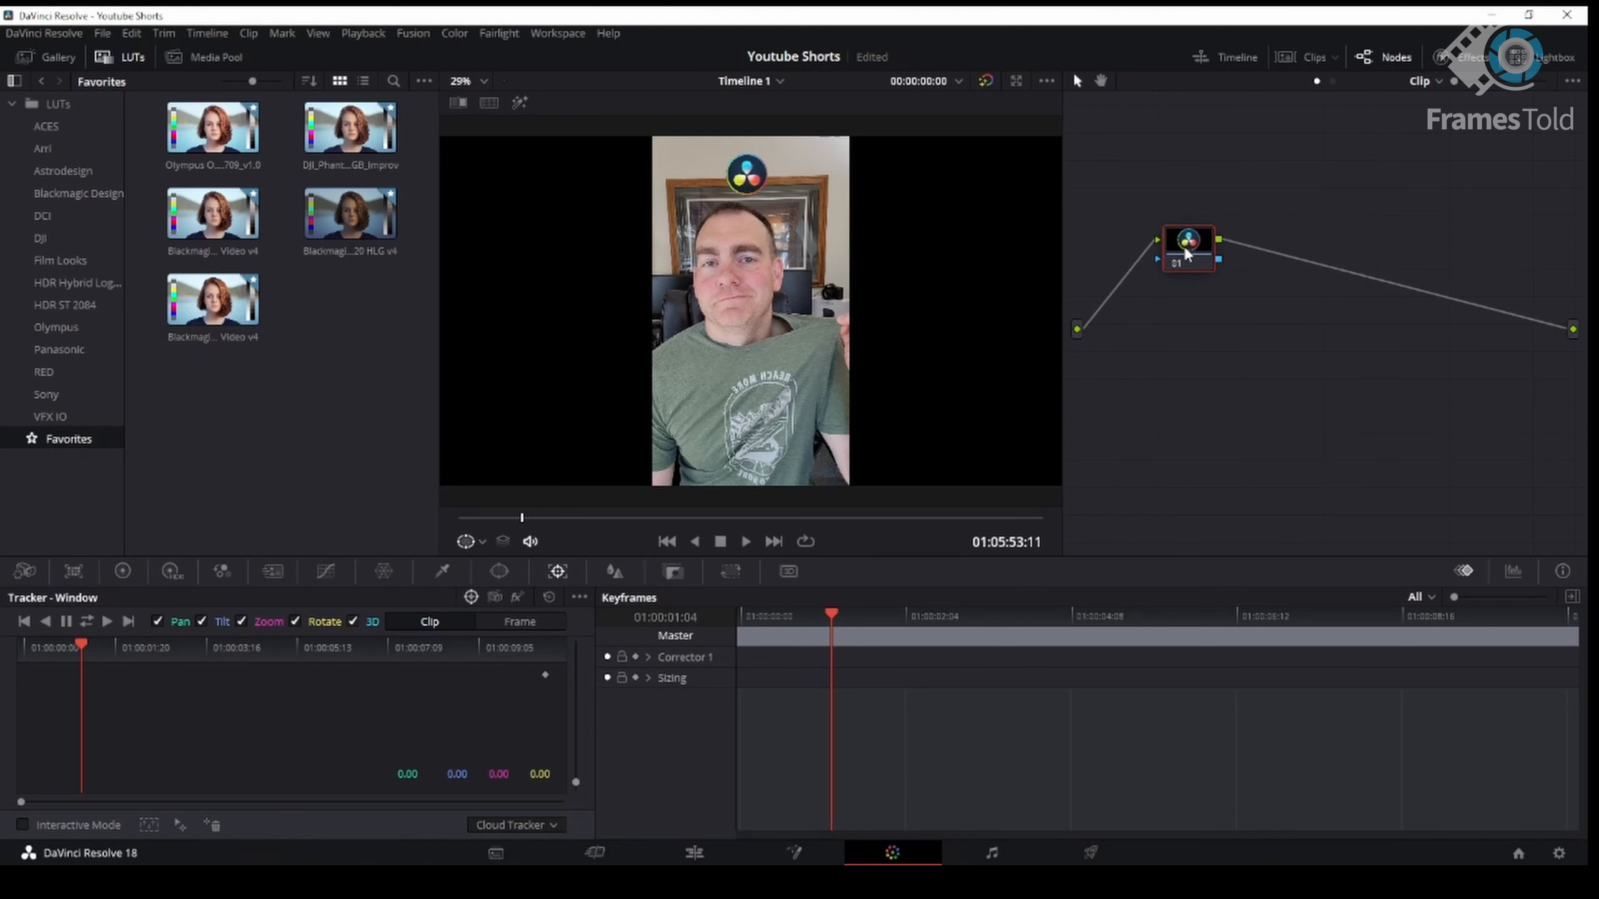
pyautogui.click(1226, 56)
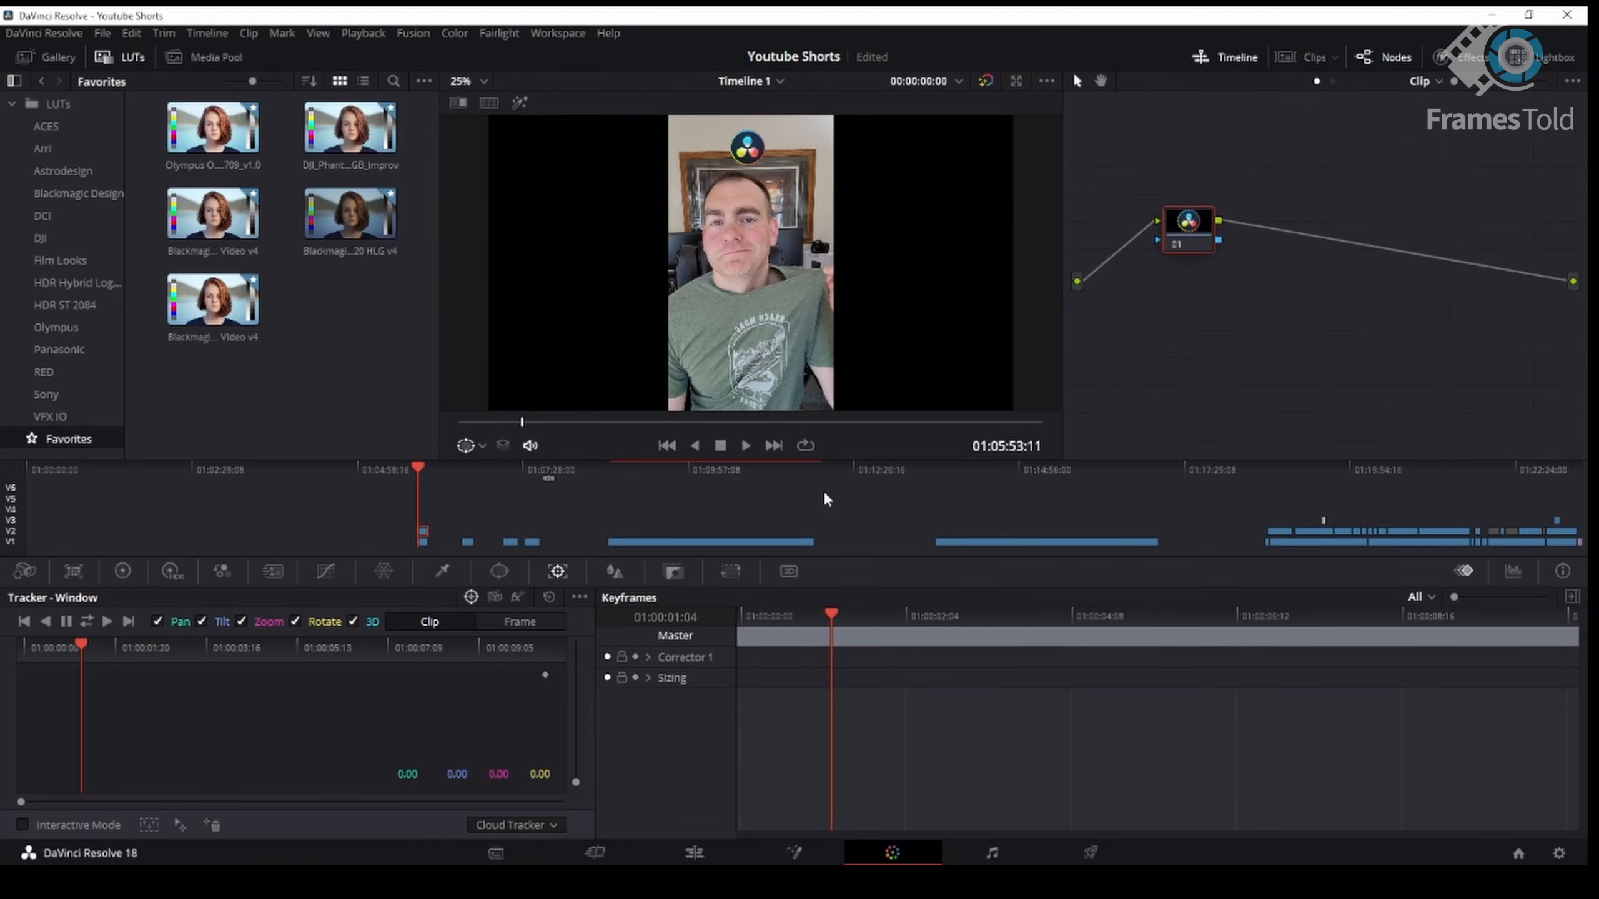
pyautogui.click(425, 541)
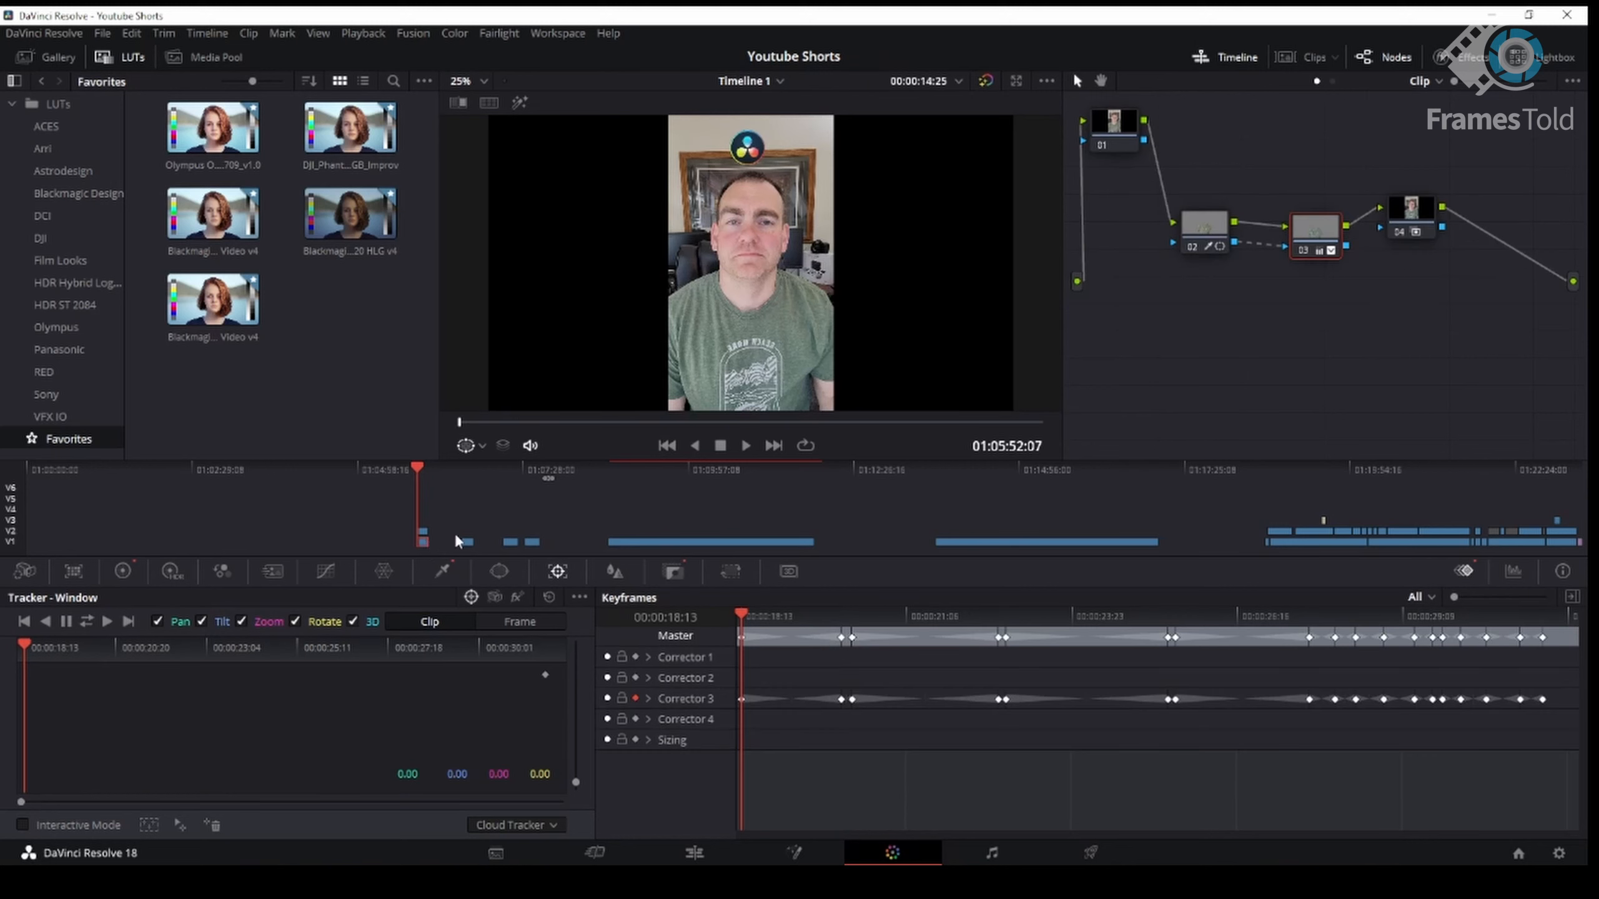
pyautogui.click(1242, 57)
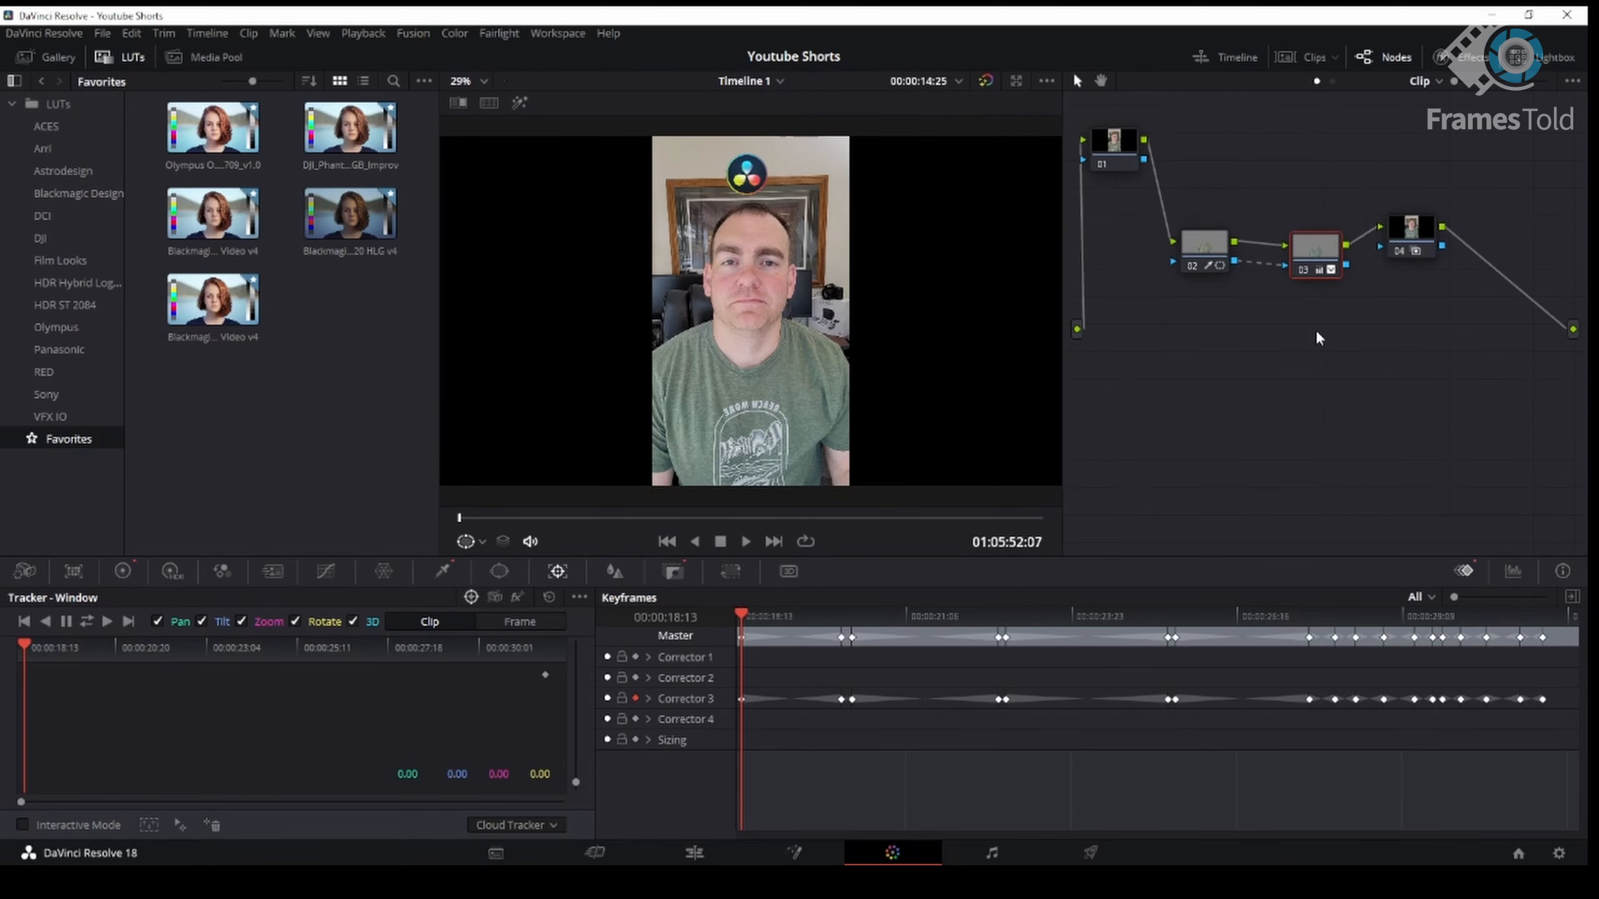
# - Rearrange the four nodes of the node graph into a tidier layout
pyautogui.moveTo(1119, 145)
pyautogui.mouseDown()
pyautogui.moveTo(1227, 161)
pyautogui.moveTo(1131, 161)
pyautogui.mouseUp()
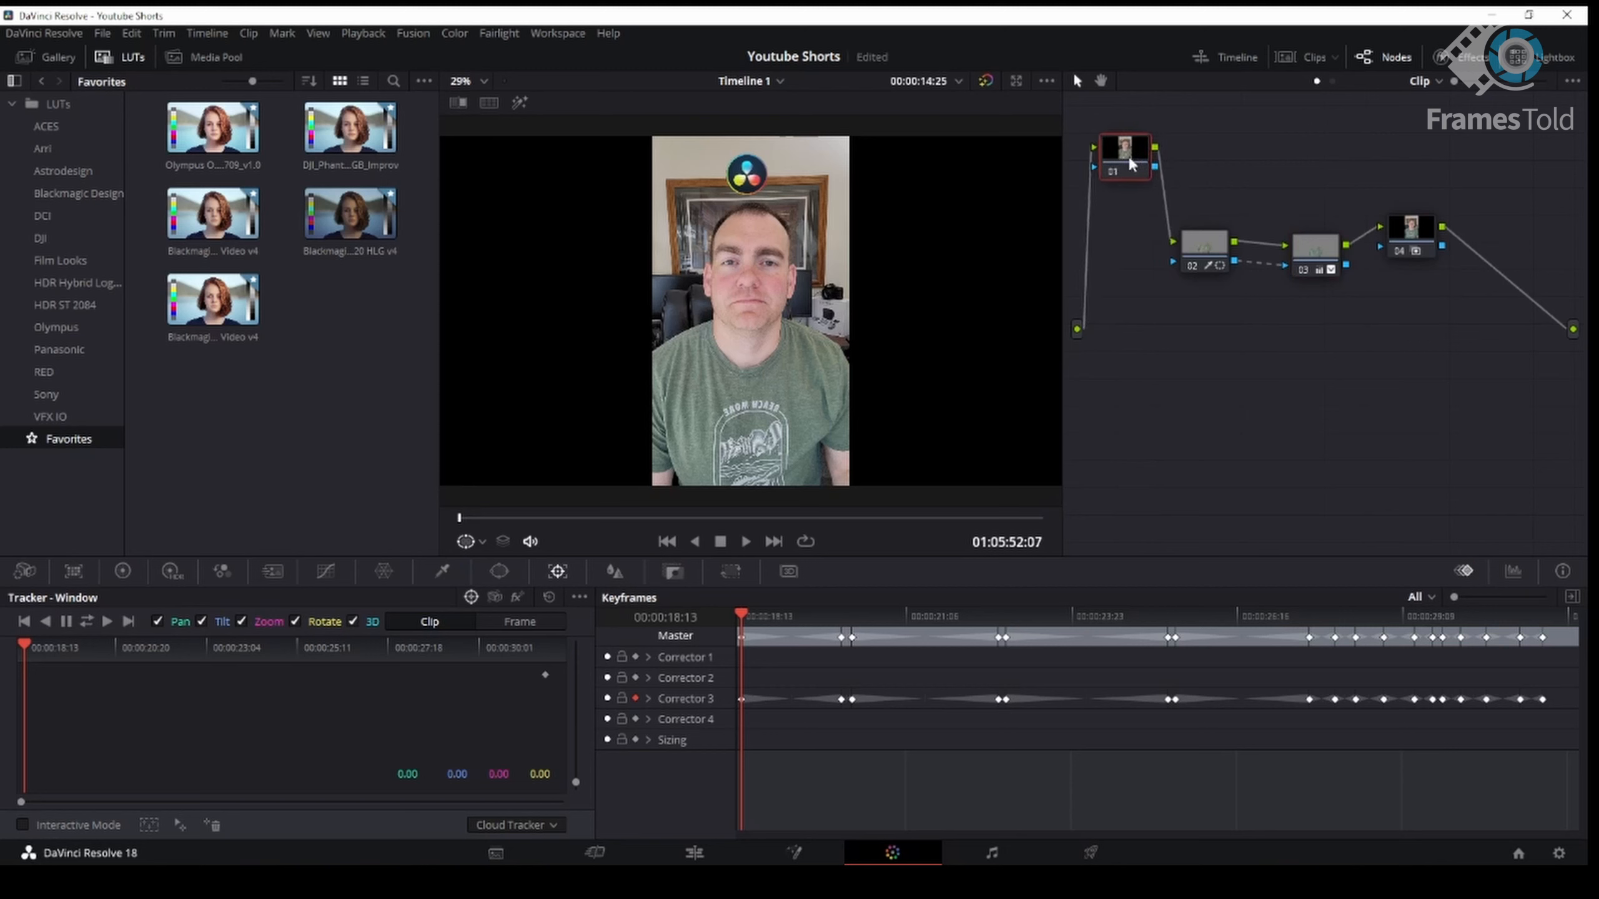
pyautogui.moveTo(1204, 251); pyautogui.dragTo(1221, 242)
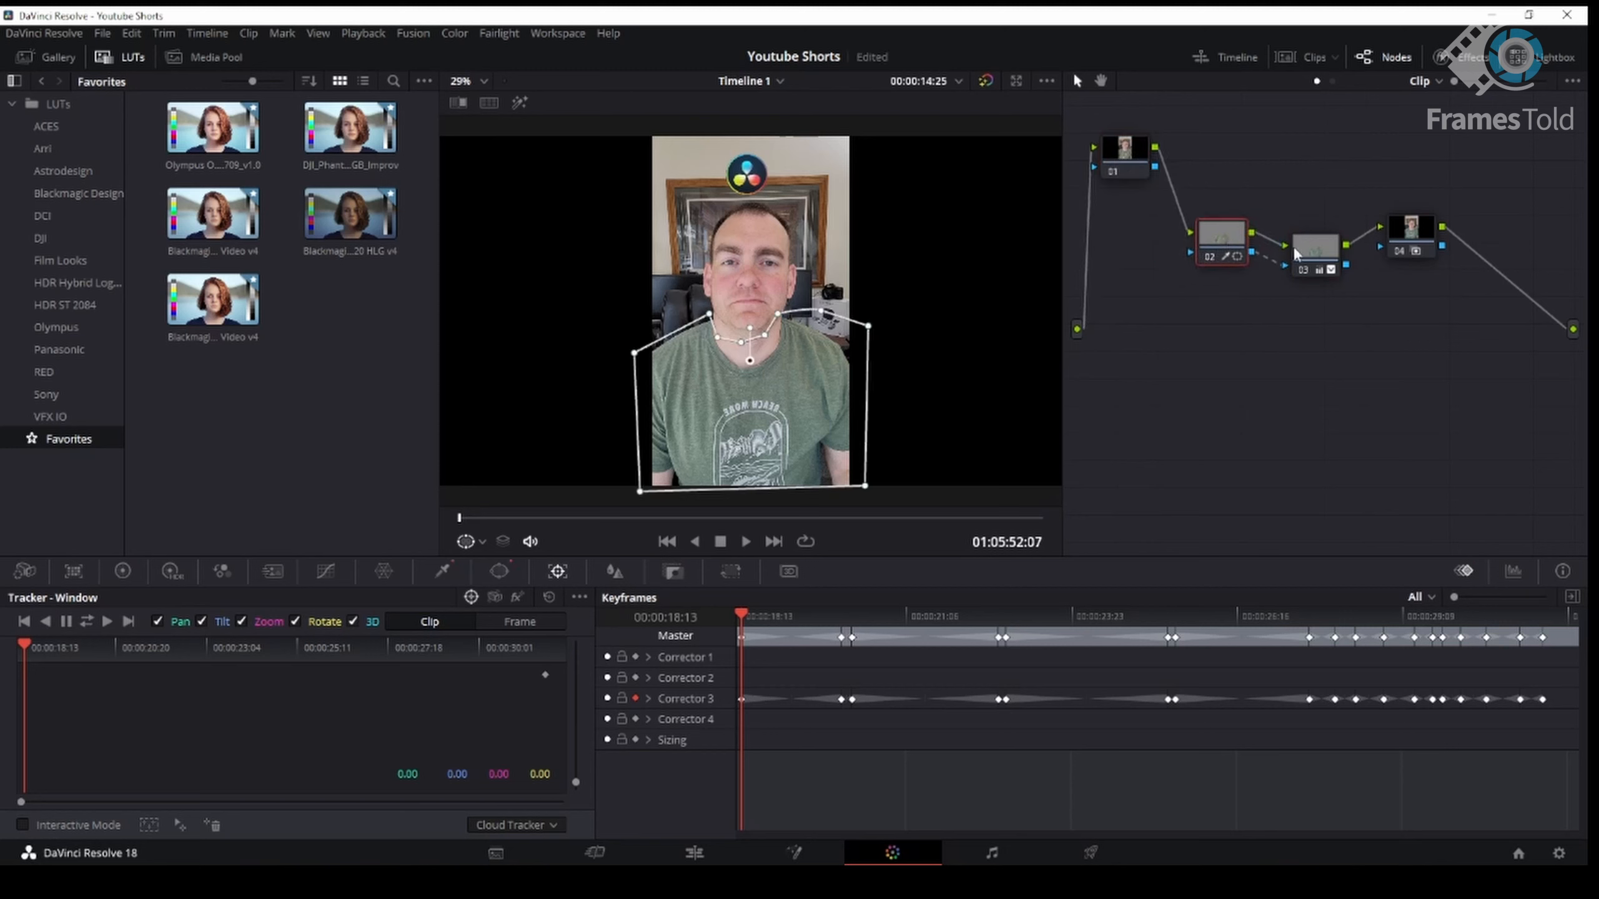
pyautogui.click(1310, 251)
pyautogui.click(1417, 235)
pyautogui.moveTo(1417, 239); pyautogui.dragTo(1444, 258)
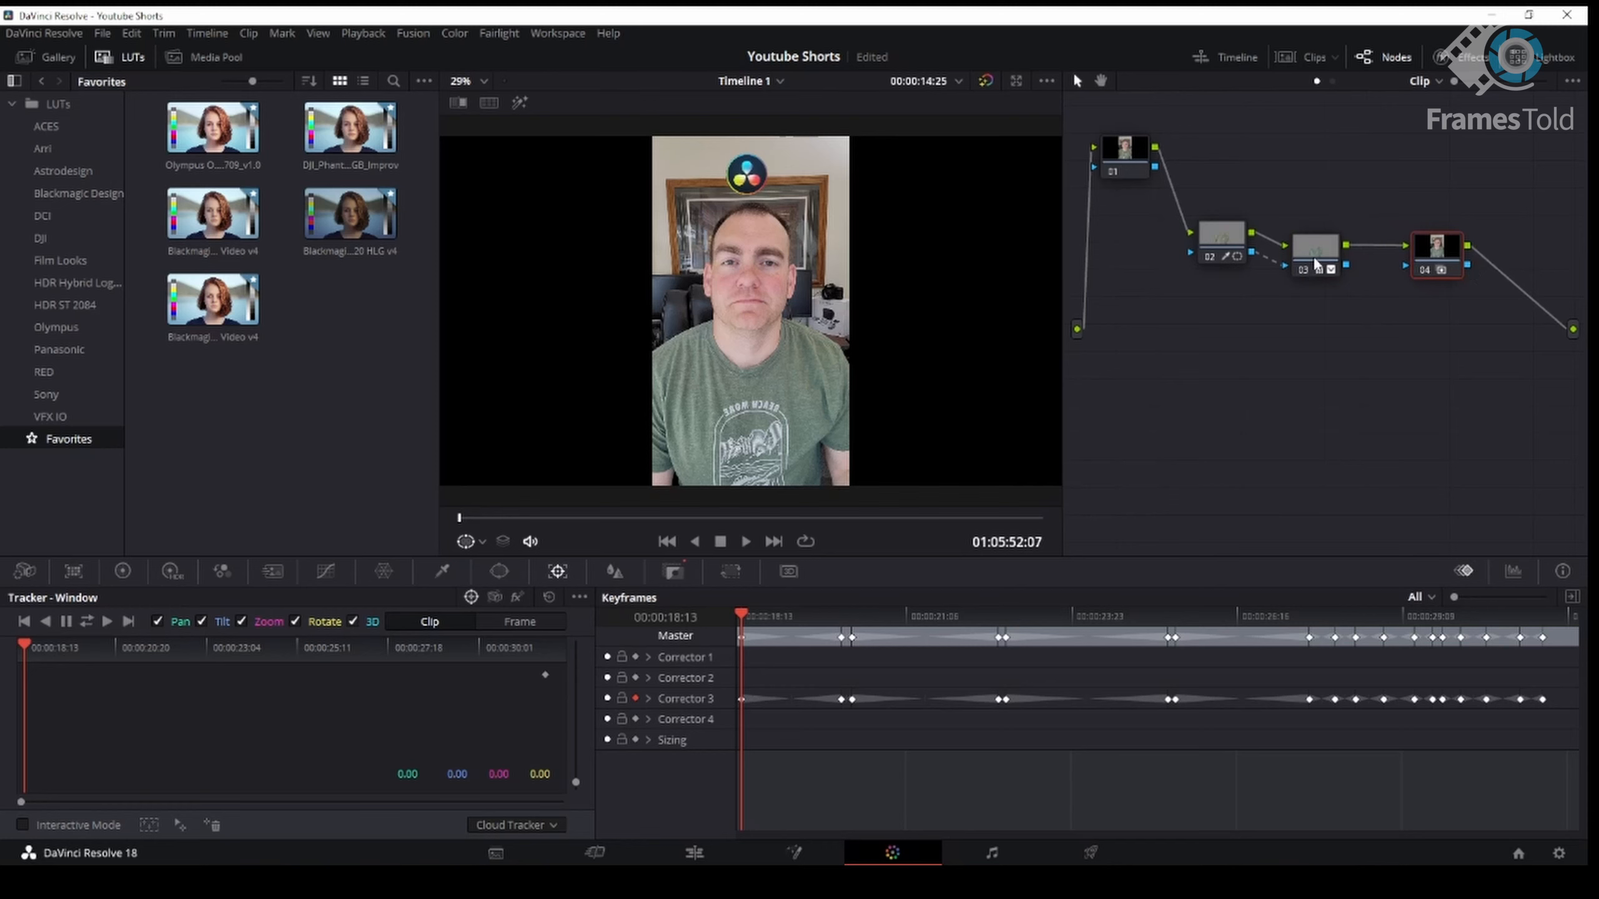
pyautogui.moveTo(1319, 264); pyautogui.dragTo(1335, 264)
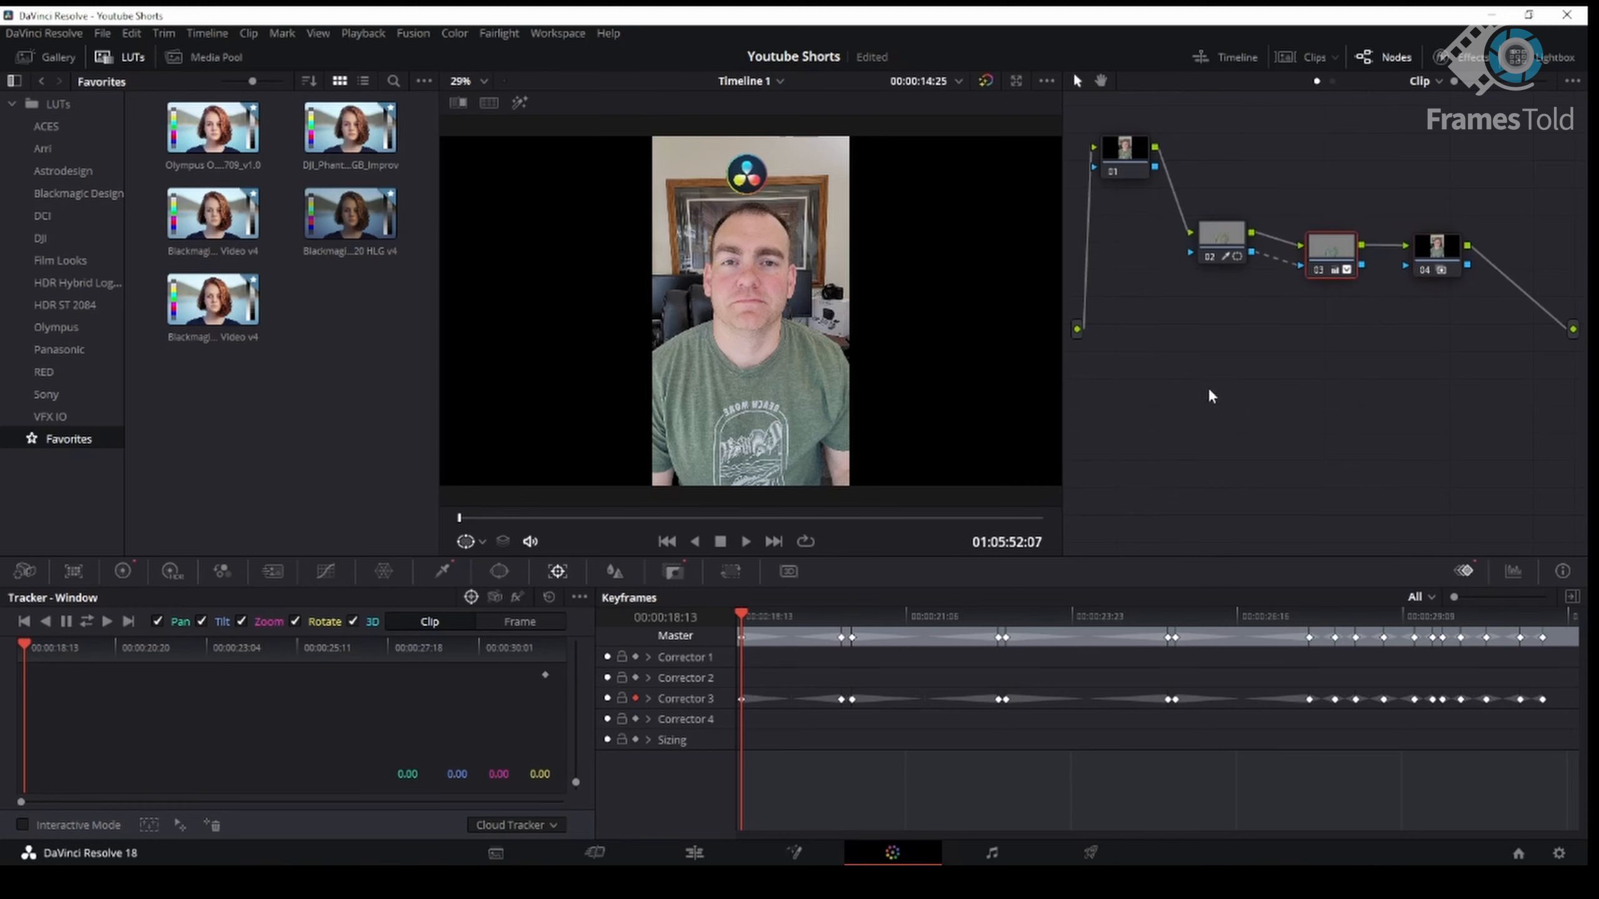
pyautogui.moveTo(1213, 256); pyautogui.dragTo(1200, 261)
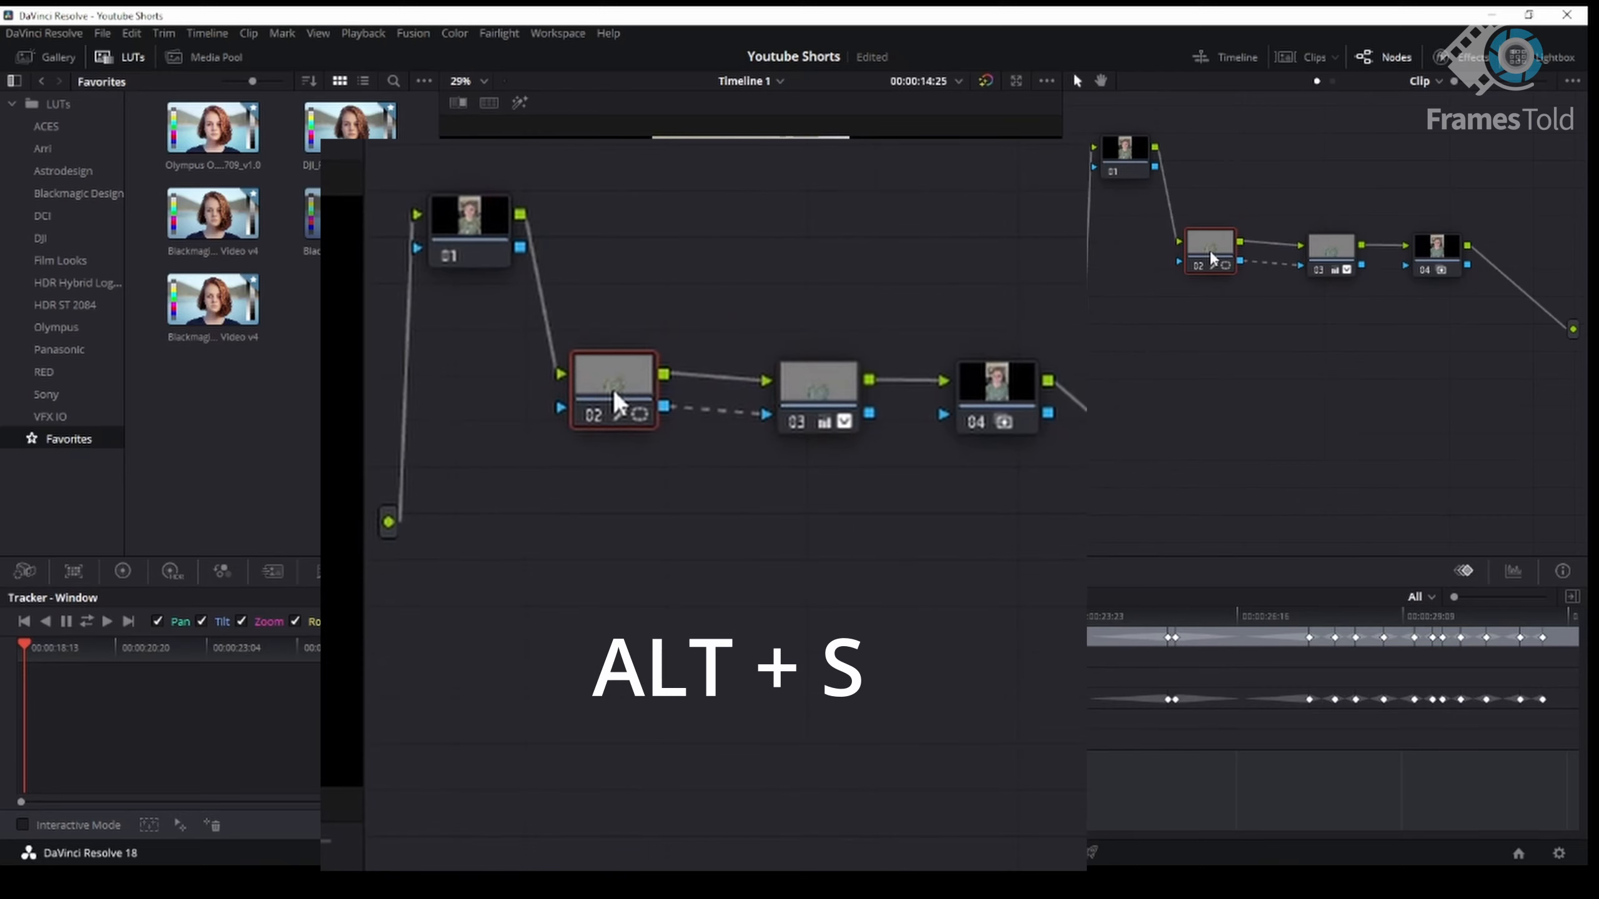
# - Add a serial node after node 02, then delete it
pyautogui.hotkey('alt', 's')
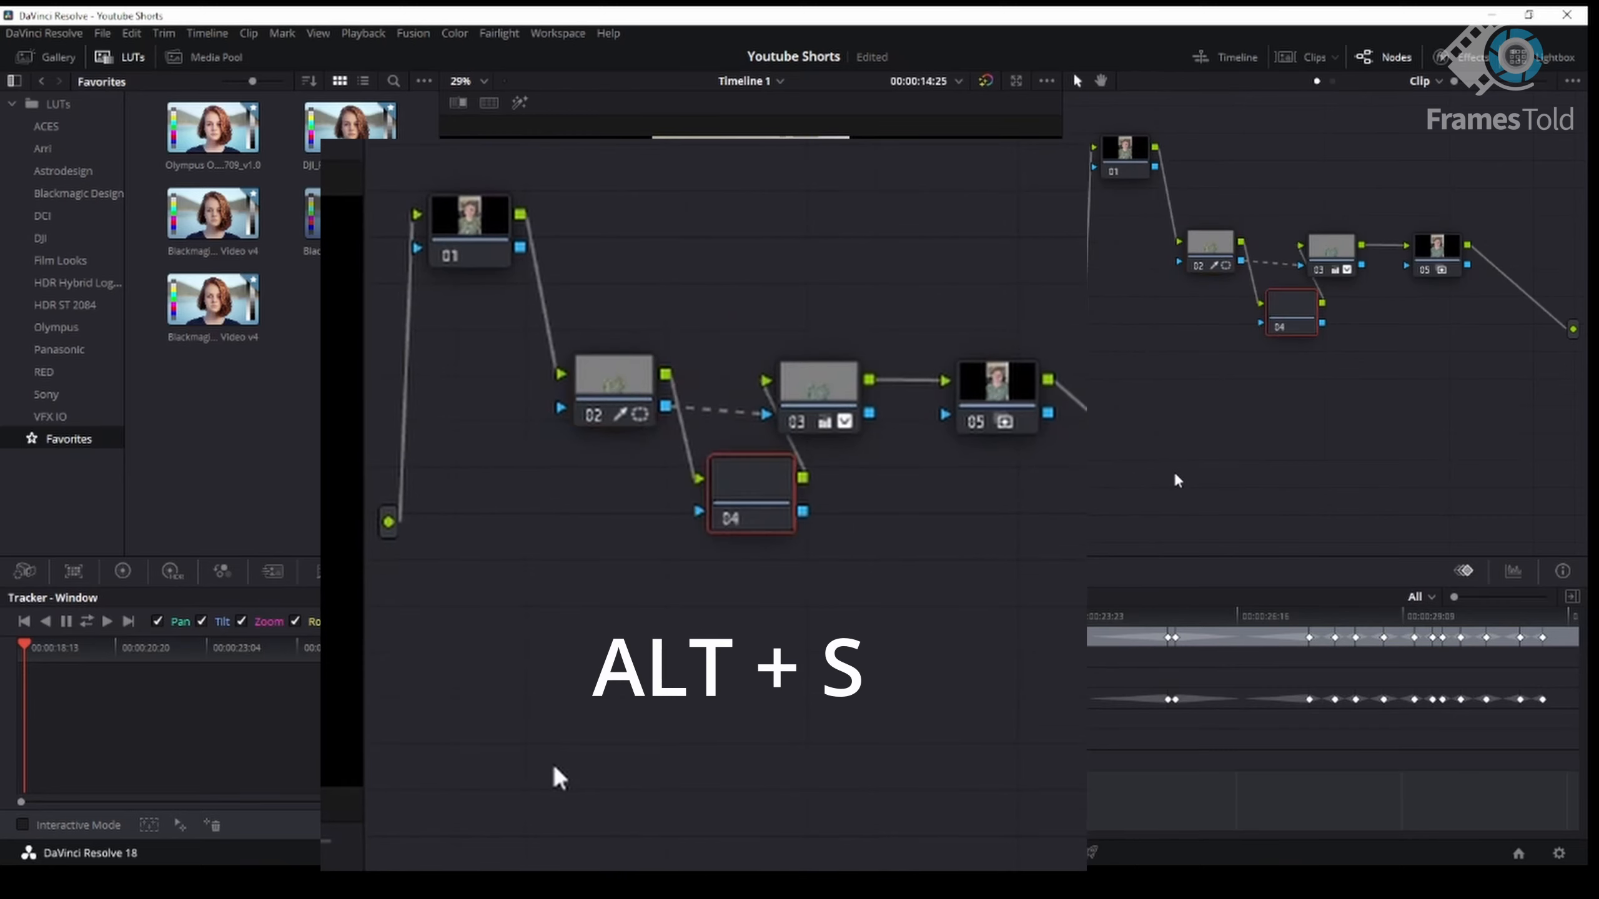
pyautogui.moveTo(1276, 324); pyautogui.dragTo(1266, 176)
pyautogui.press('Delete')
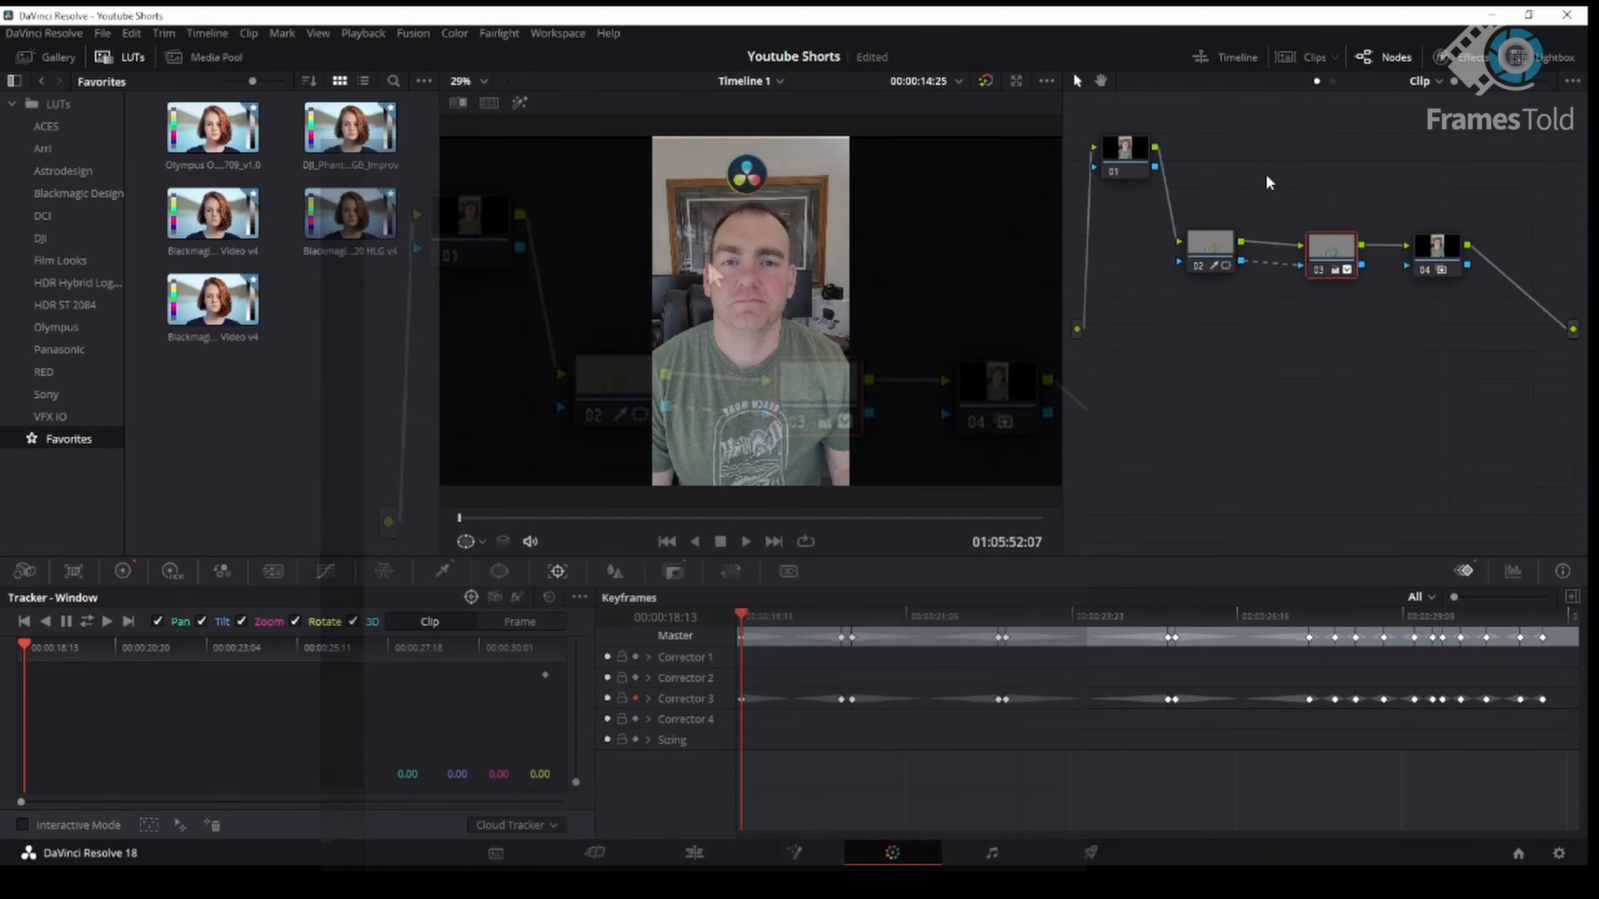
# - Select node 02 and open its Window palette to view the curve window around the shirt
pyautogui.click(1222, 249)
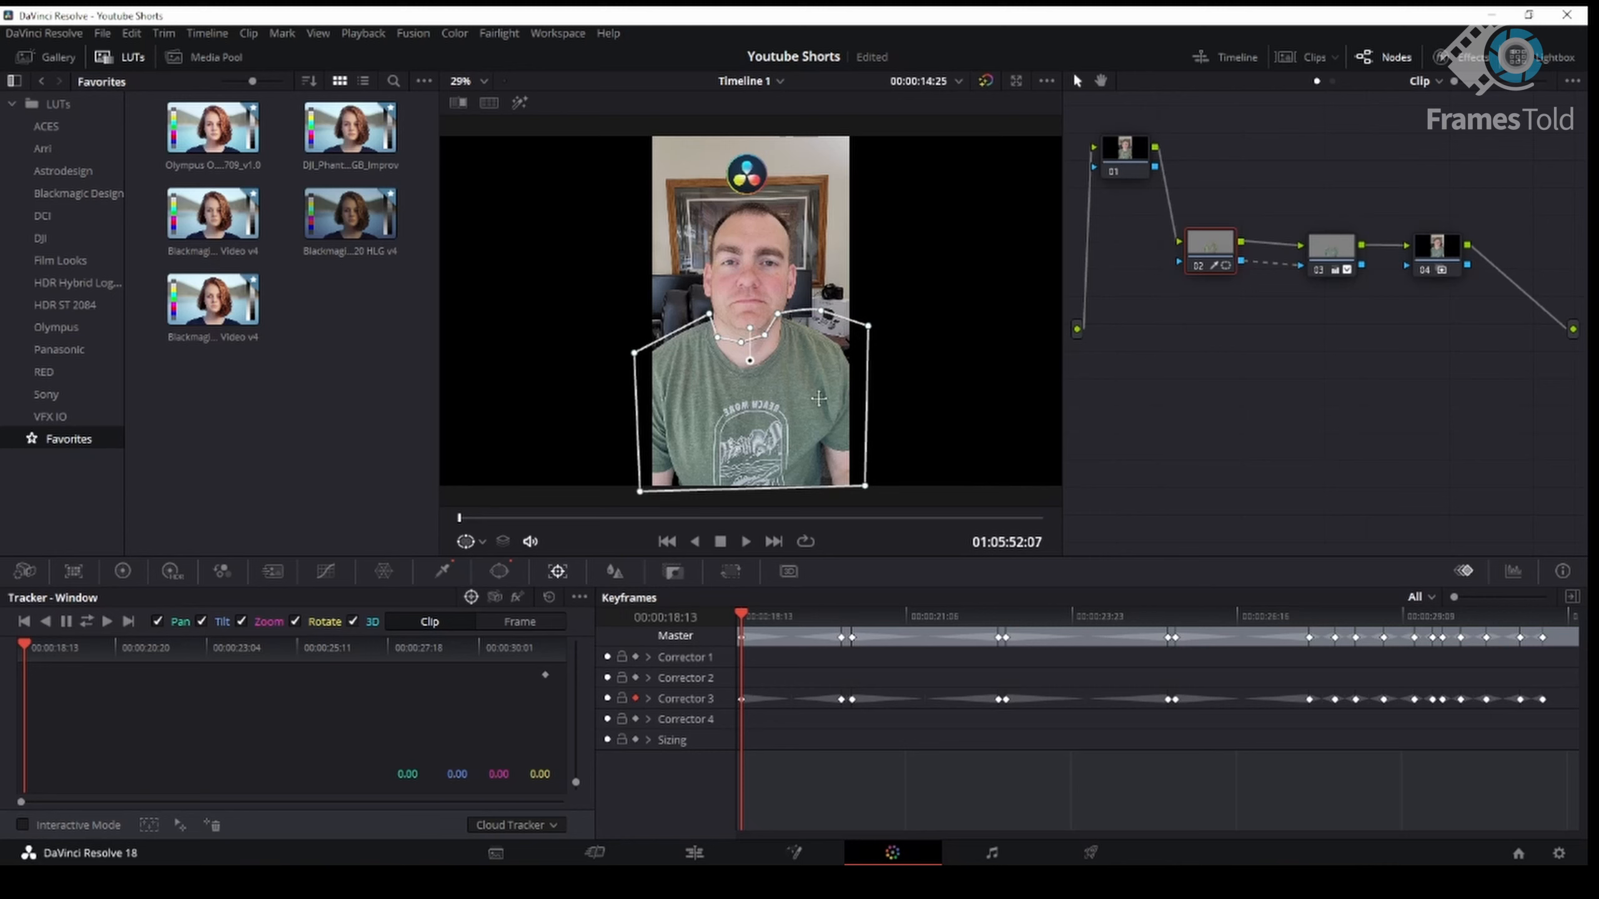
pyautogui.moveTo(1206, 253)
pyautogui.mouseDown()
pyautogui.moveTo(1183, 262)
pyautogui.moveTo(1207, 257)
pyautogui.mouseUp()
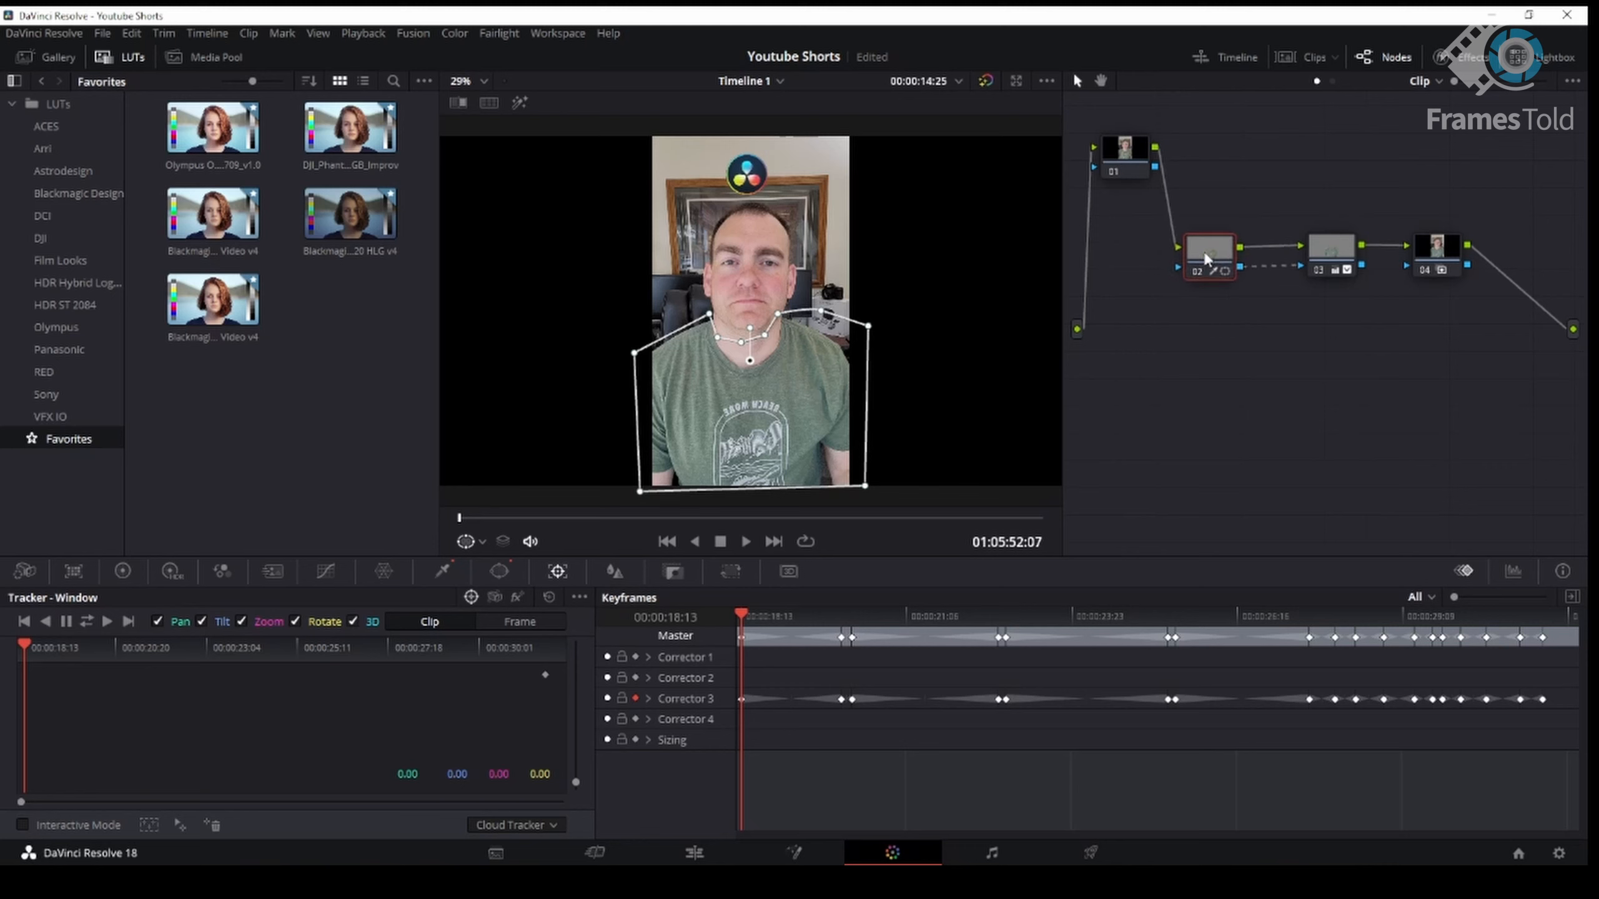
pyautogui.click(505, 571)
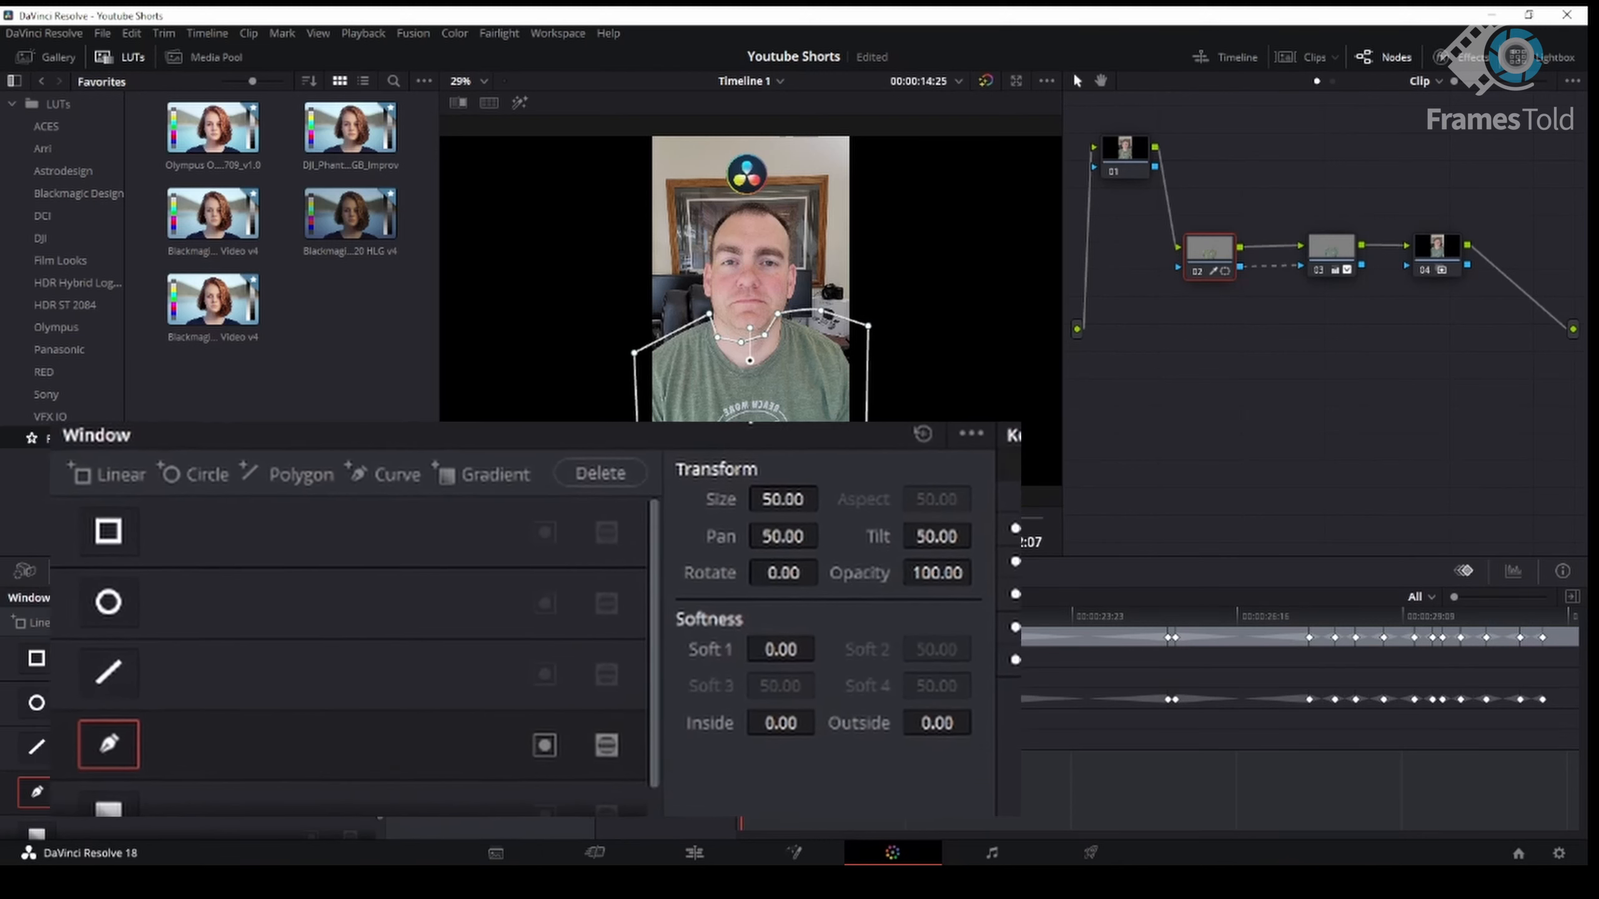
# - Open node 02's HSL qualifier with Highlight on to examine the shirt matte alongside its window
pyautogui.click(422, 572)
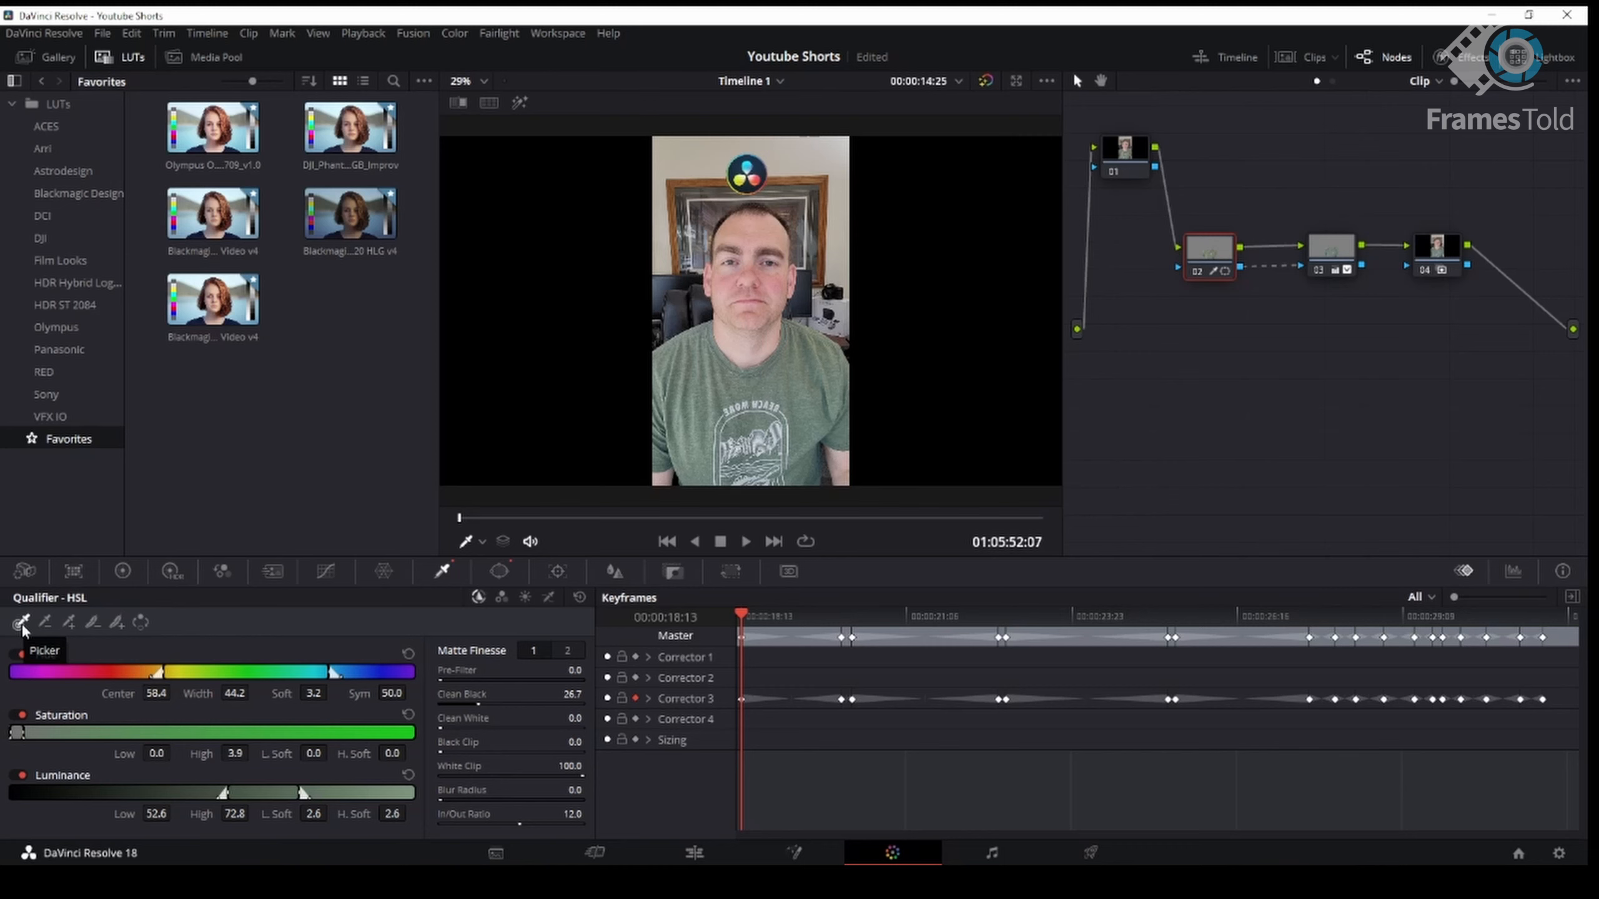
pyautogui.click(22, 624)
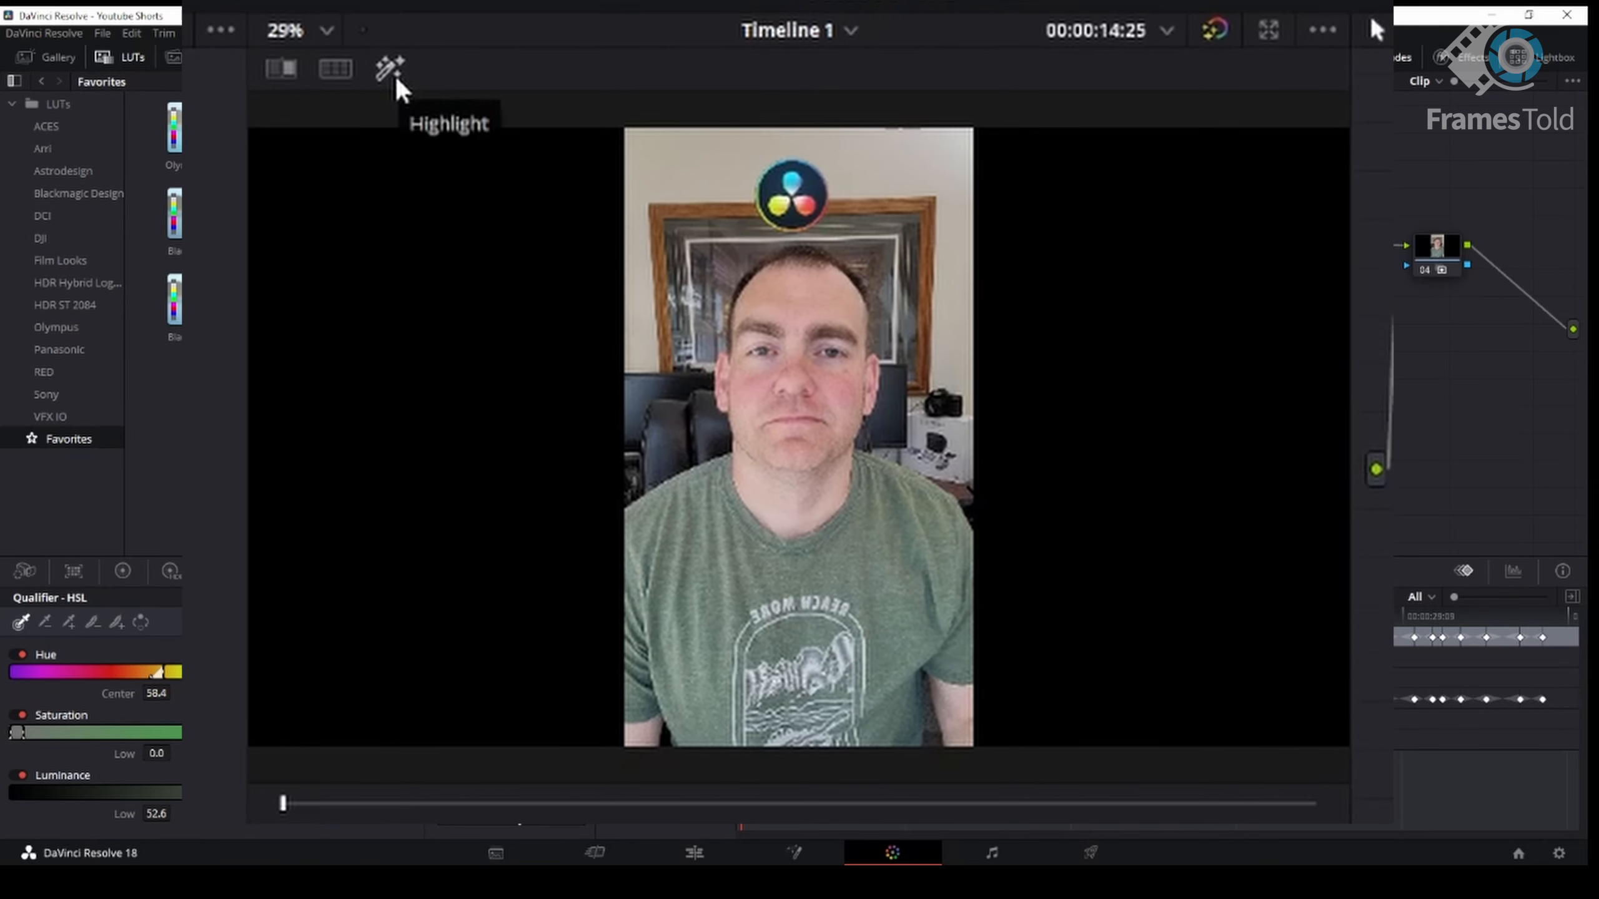
pyautogui.click(397, 80)
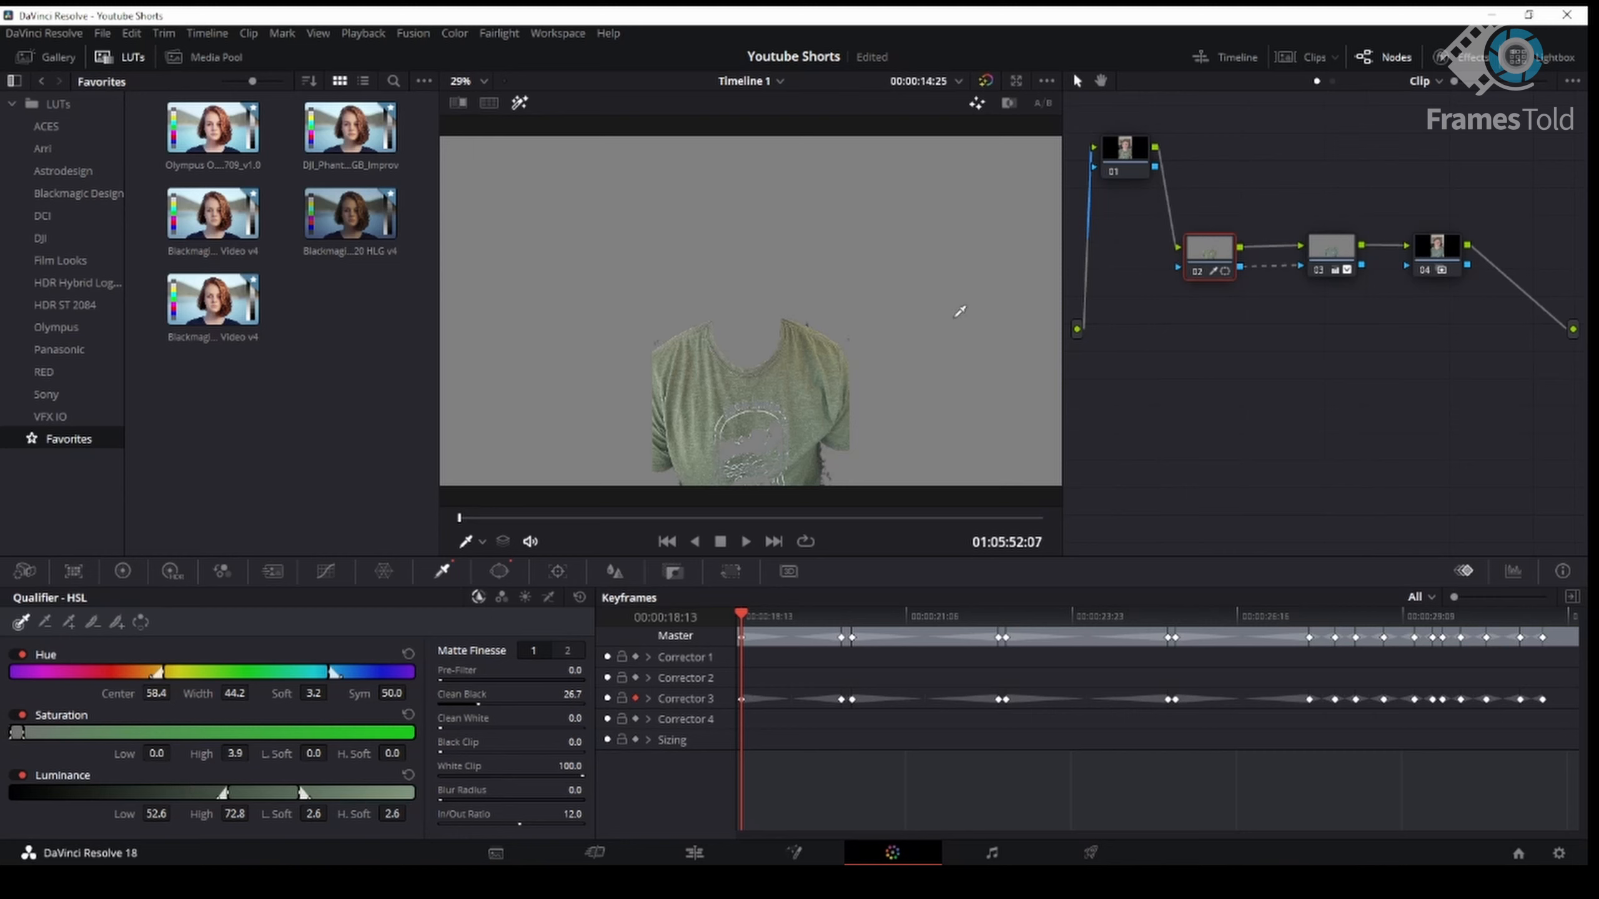
pyautogui.click(500, 572)
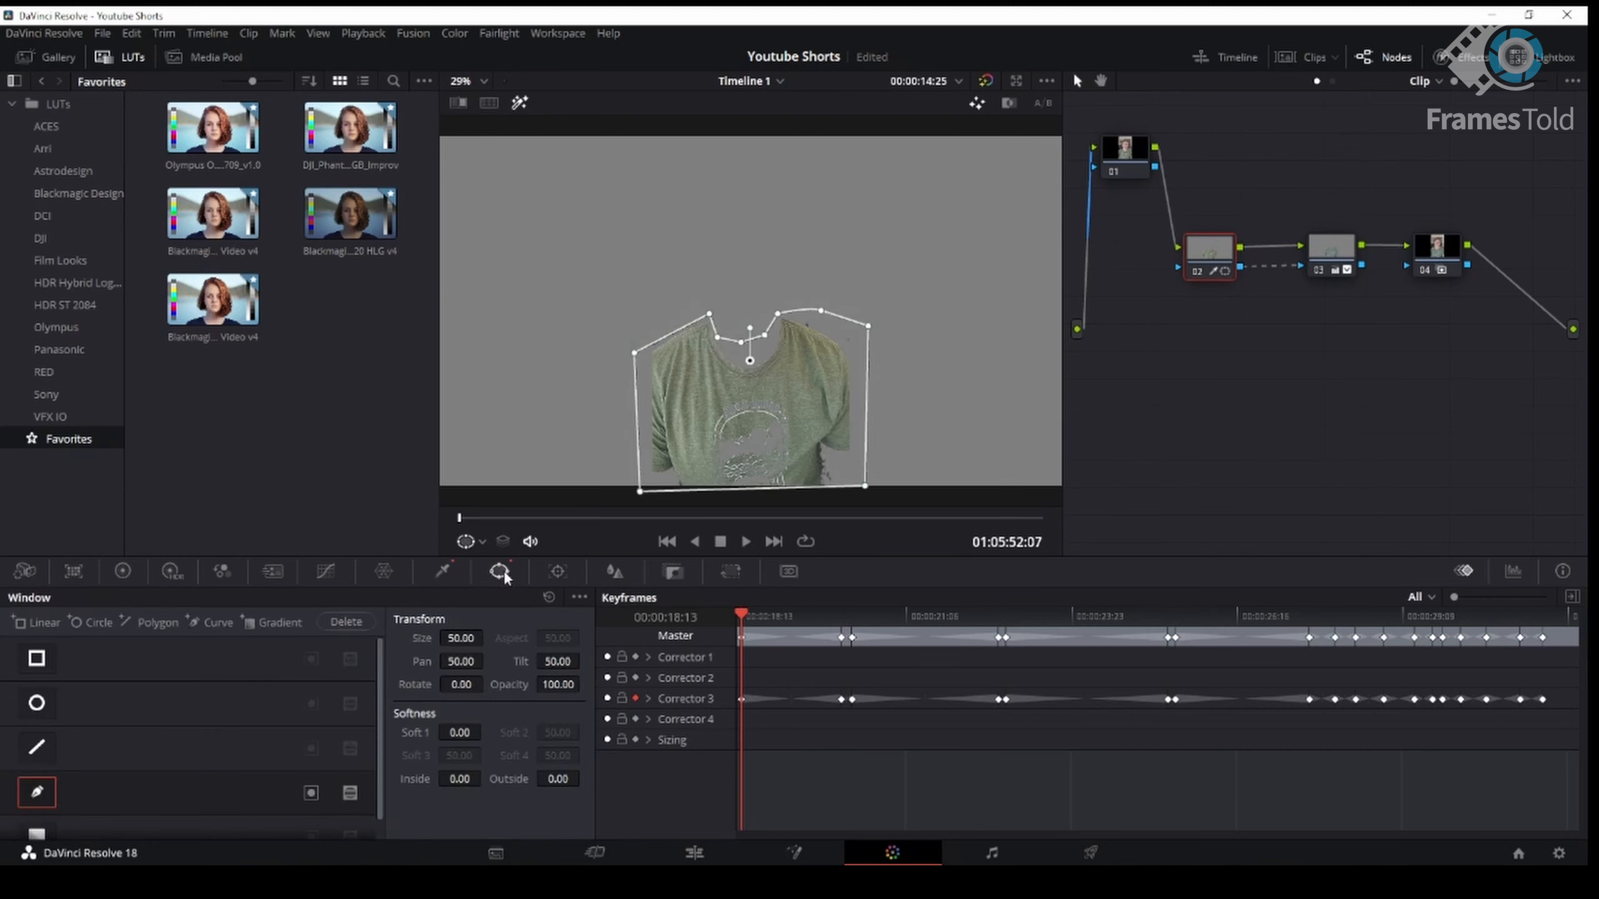
pyautogui.click(442, 571)
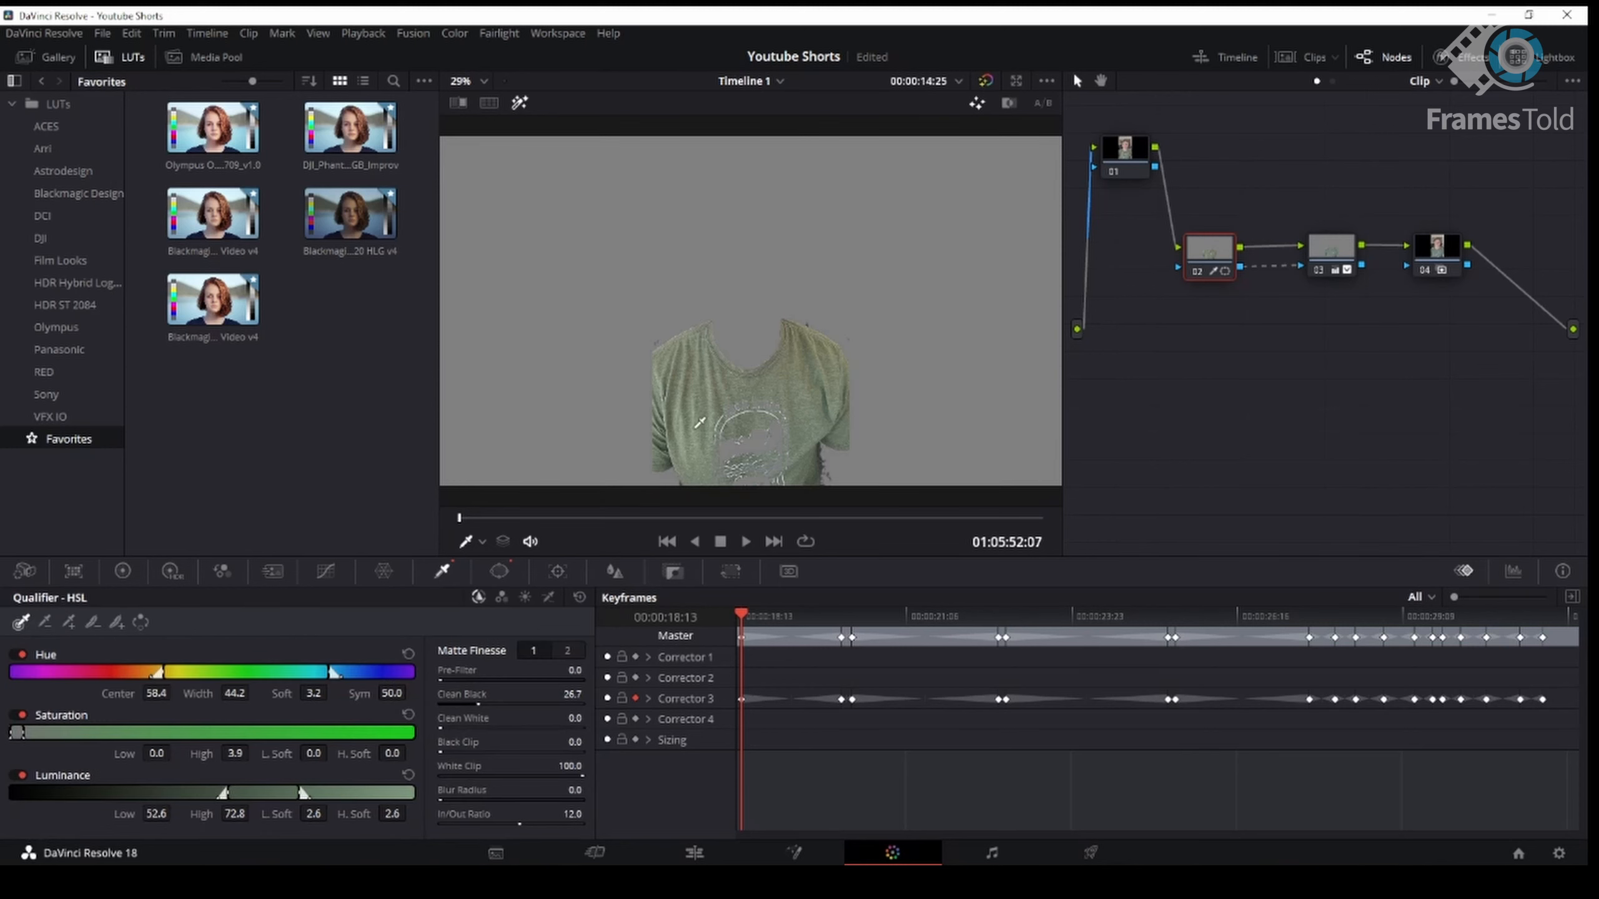
# - Select node 03, turn off Highlight, and open its Primaries Color Wheels at the first keyframe
pyautogui.click(1328, 259)
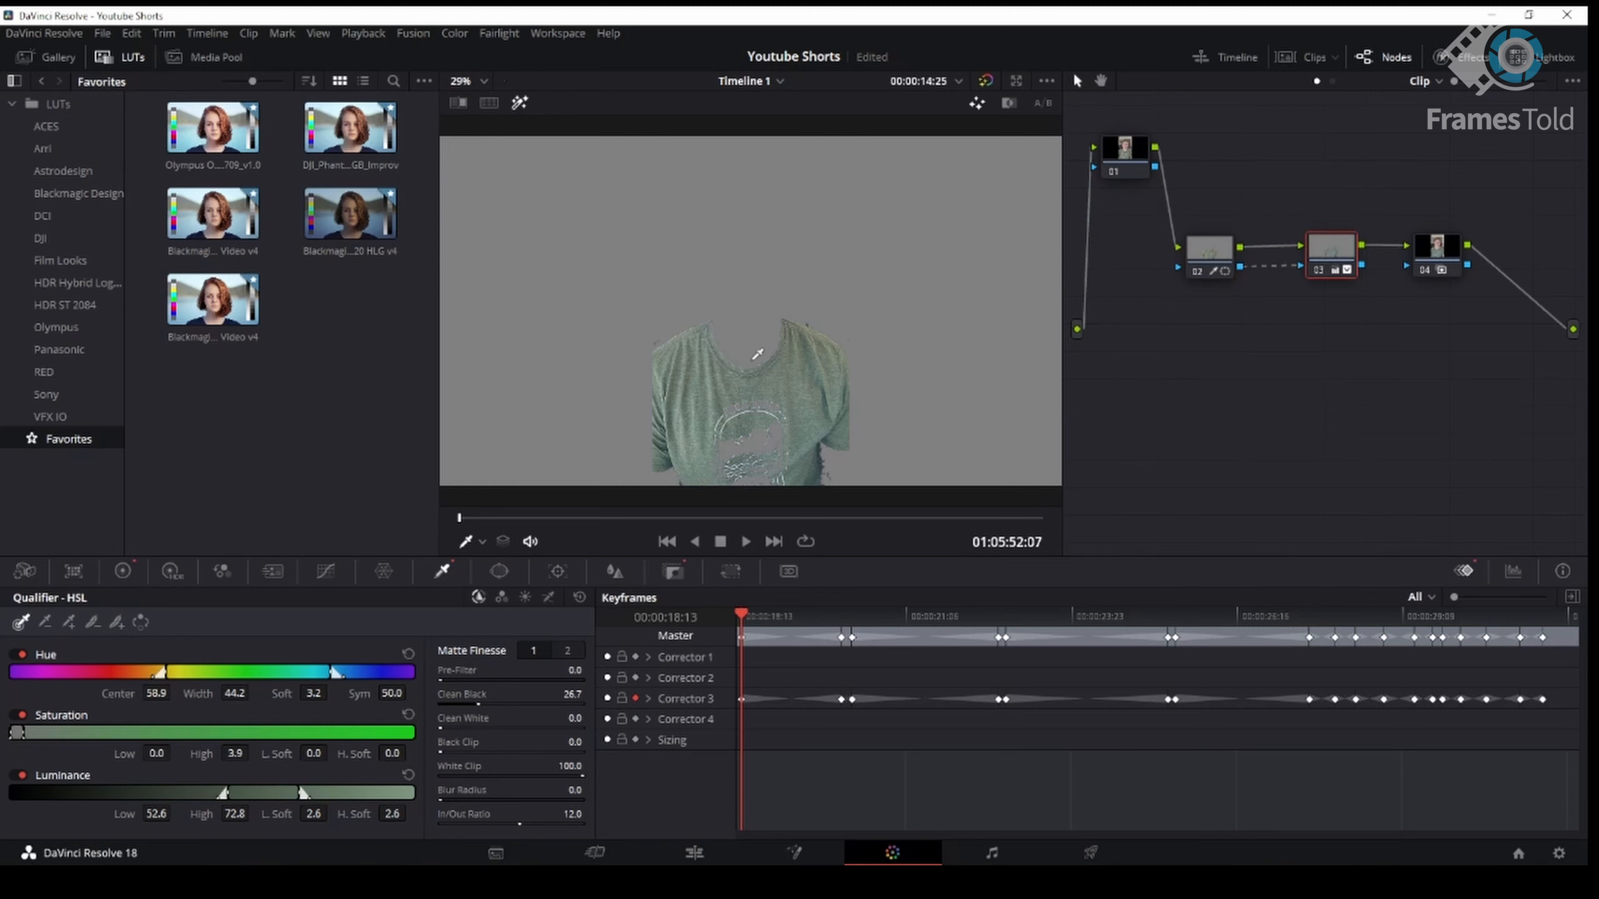
pyautogui.click(519, 105)
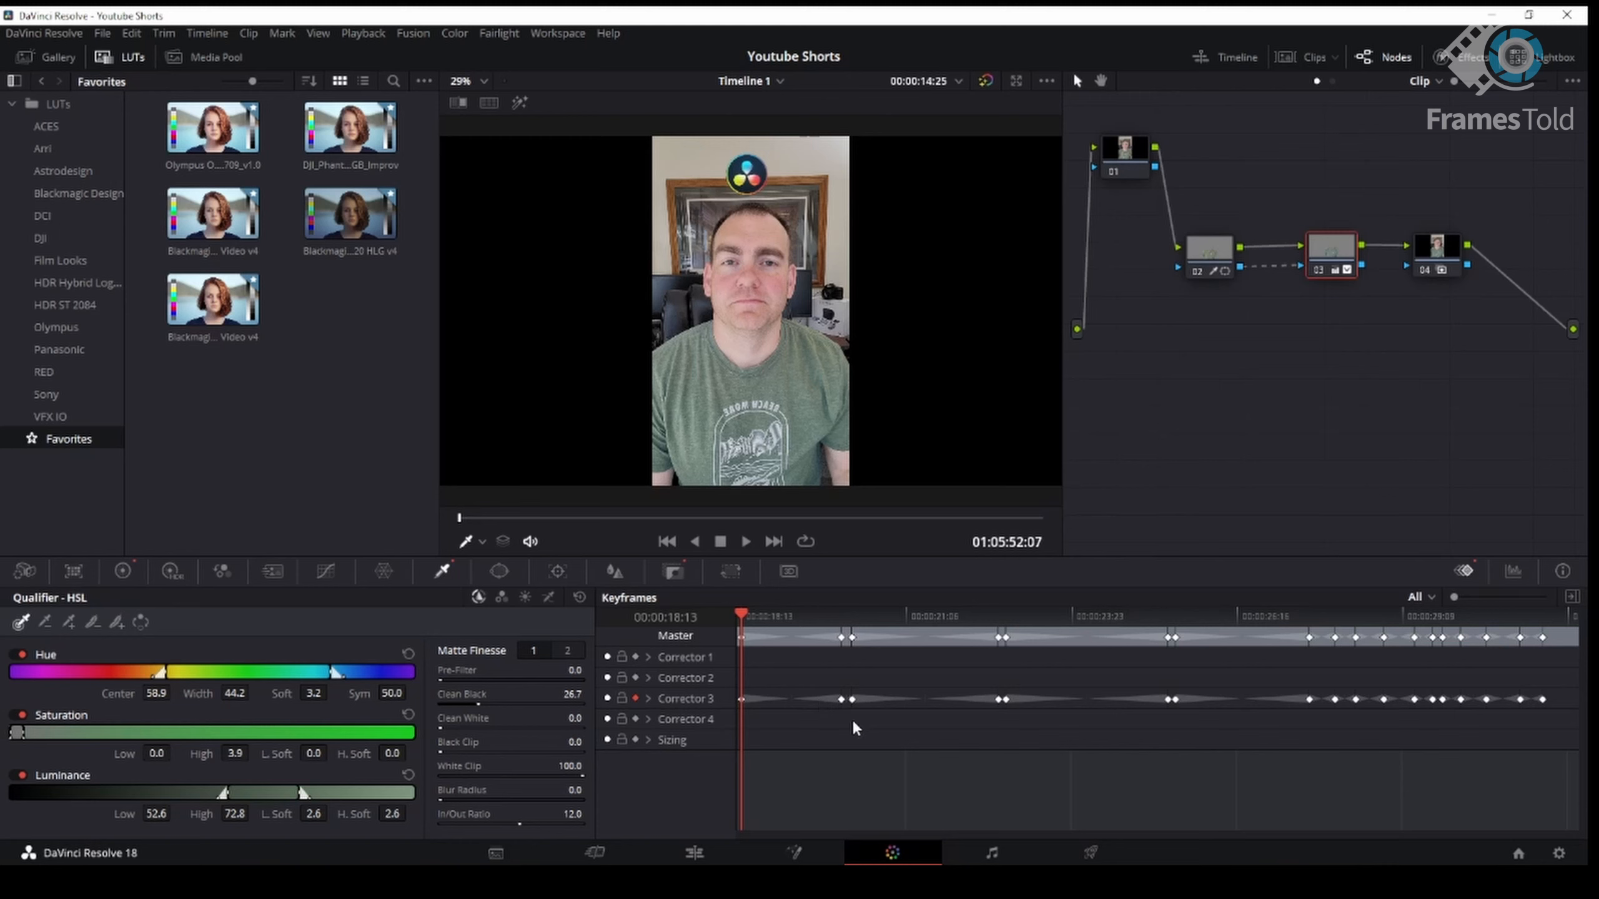
pyautogui.moveTo(740, 617); pyautogui.dragTo(850, 646)
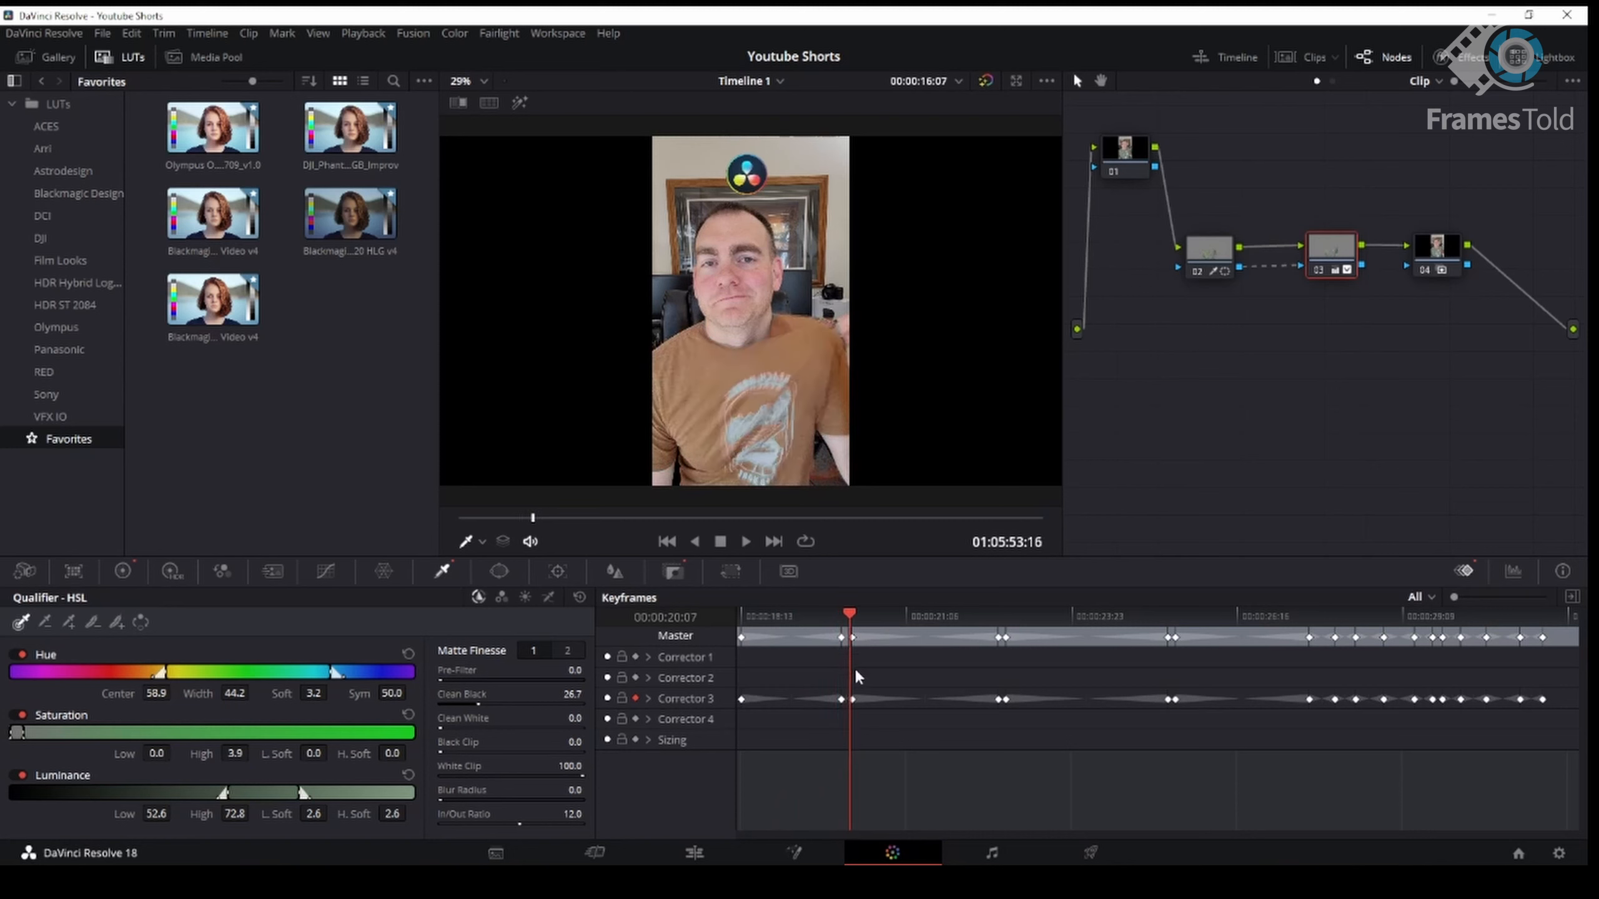
pyautogui.press('Left')
pyautogui.press('Left')
pyautogui.press('Left')
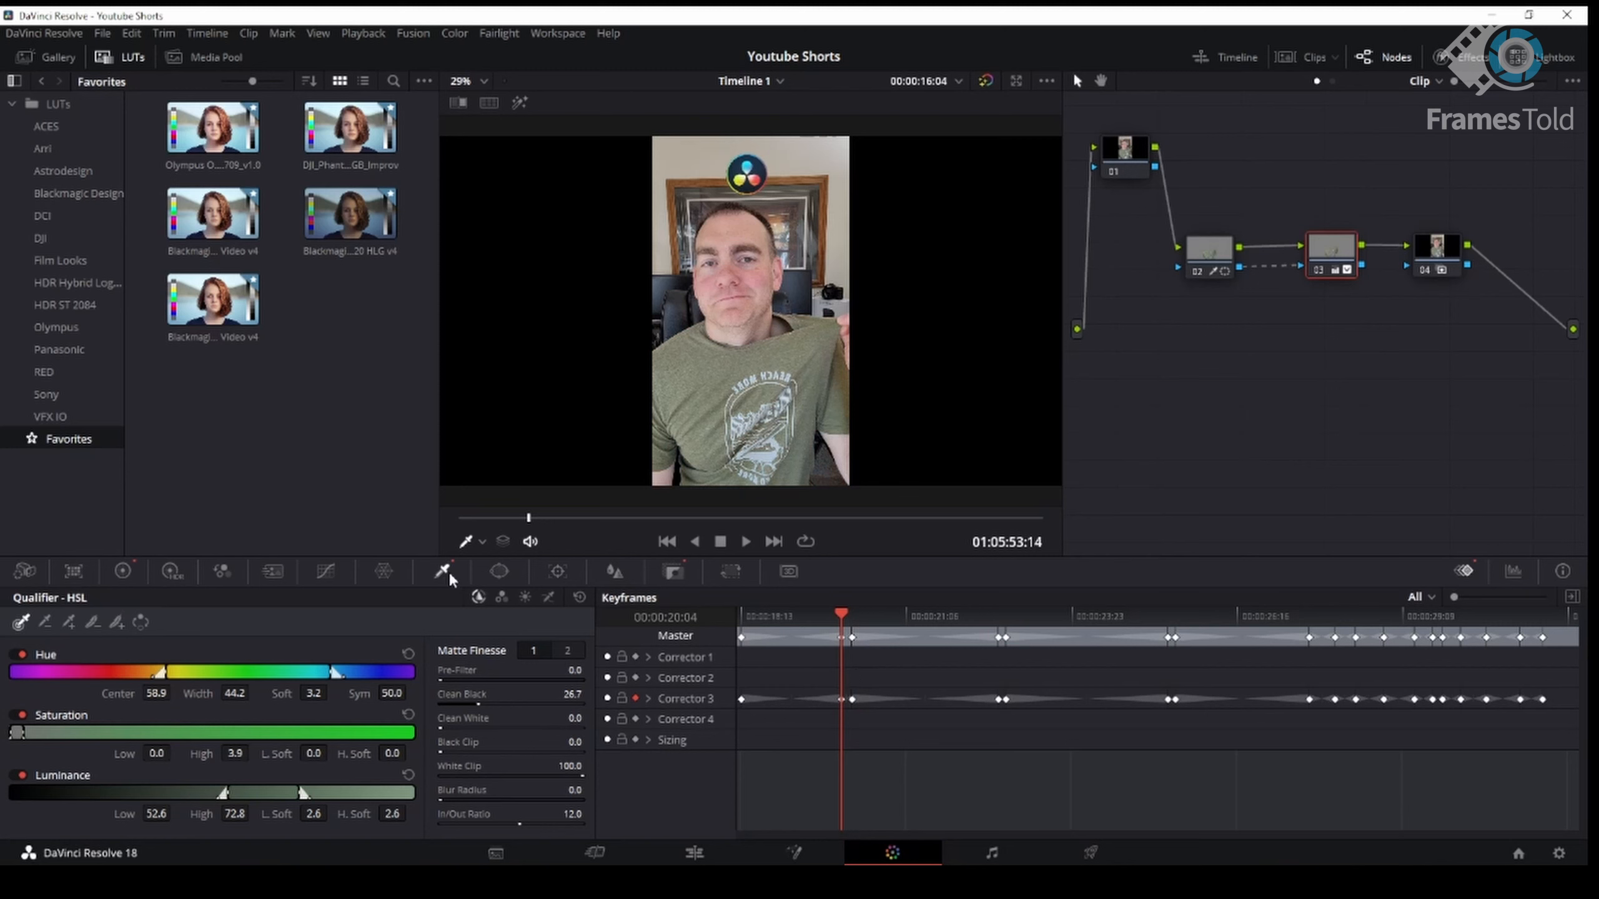
pyautogui.click(126, 573)
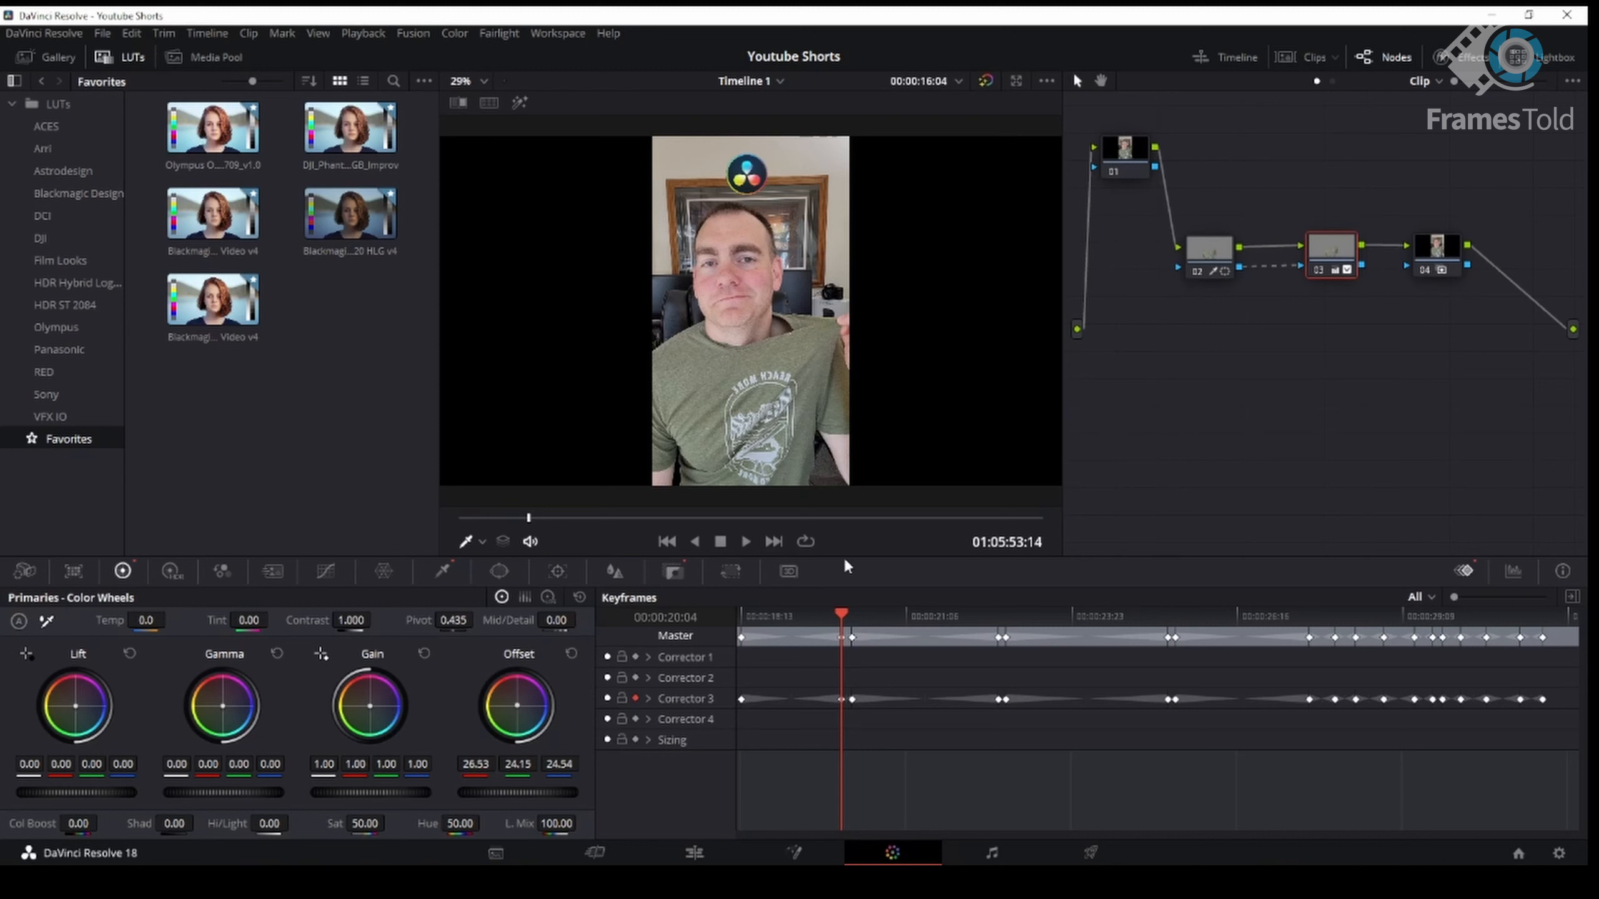
# - Step through node 03's keyframes to review how the Offset wheel changes the shirt colour
pyautogui.click(846, 619)
pyautogui.press('Right')
pyautogui.press('Right')
pyautogui.press('Right')
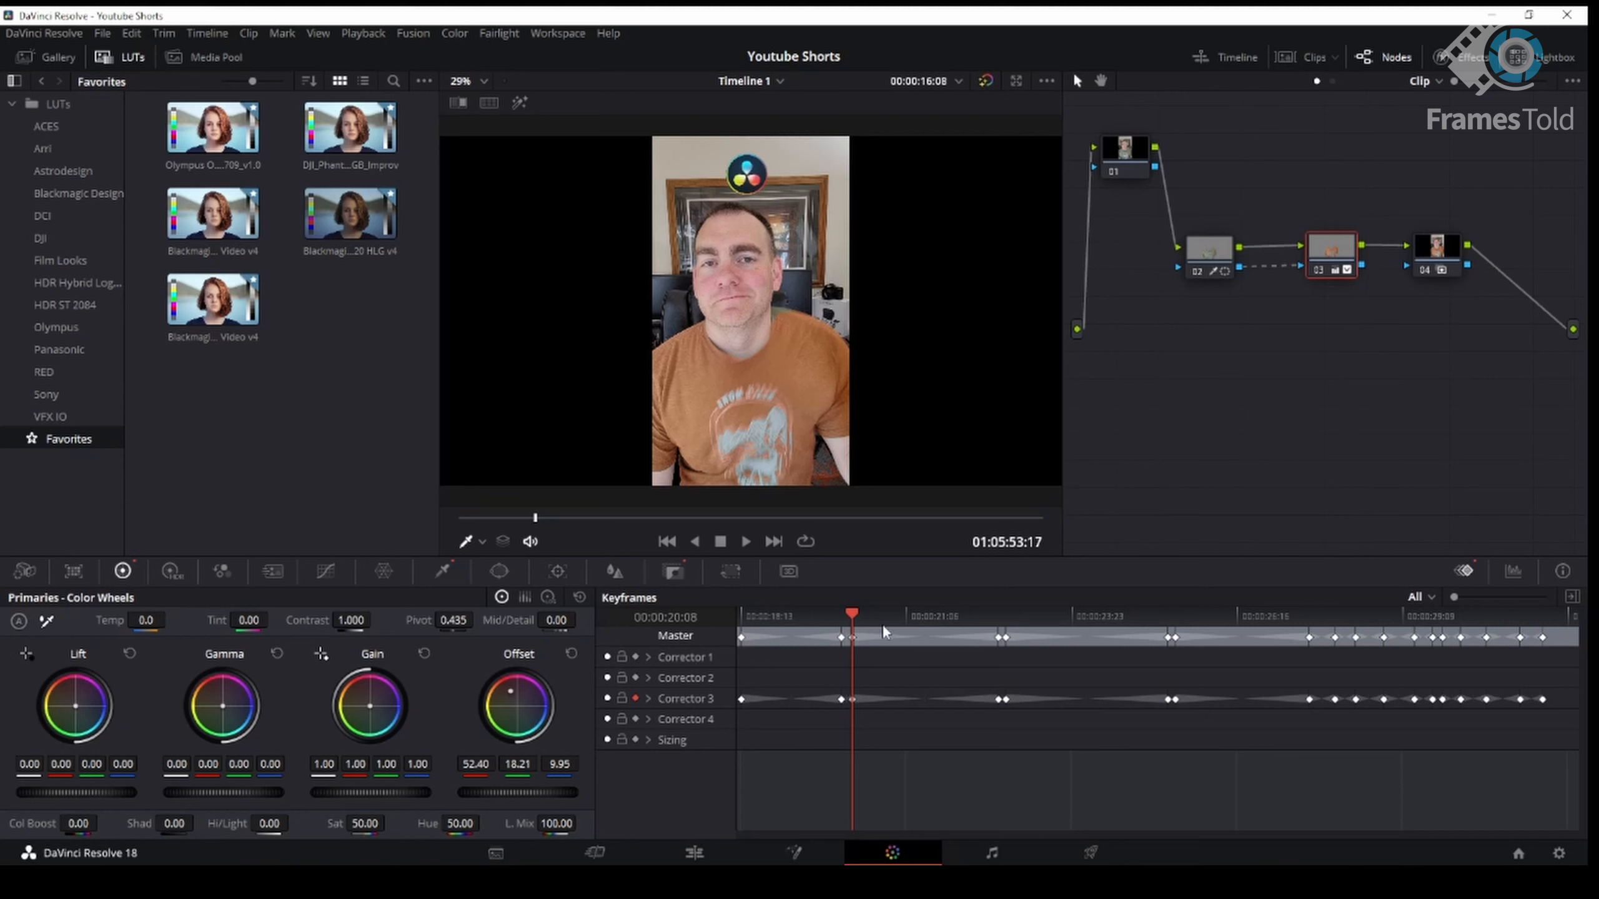
pyautogui.moveTo(883, 623); pyautogui.dragTo(1002, 636)
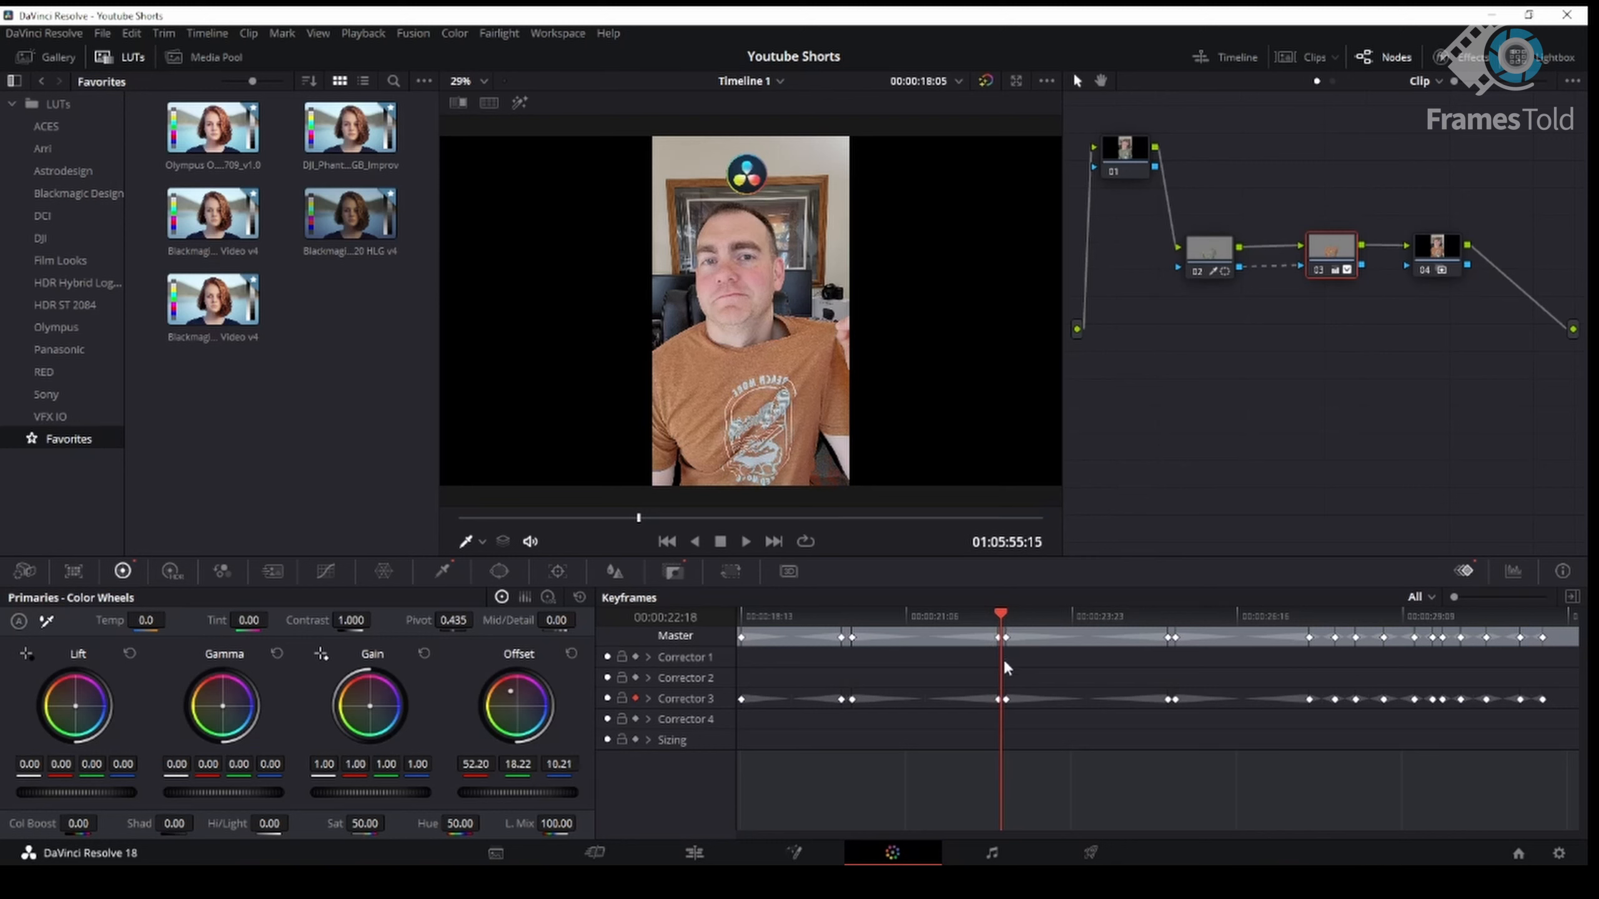
pyautogui.press('Right')
pyautogui.press('Right')
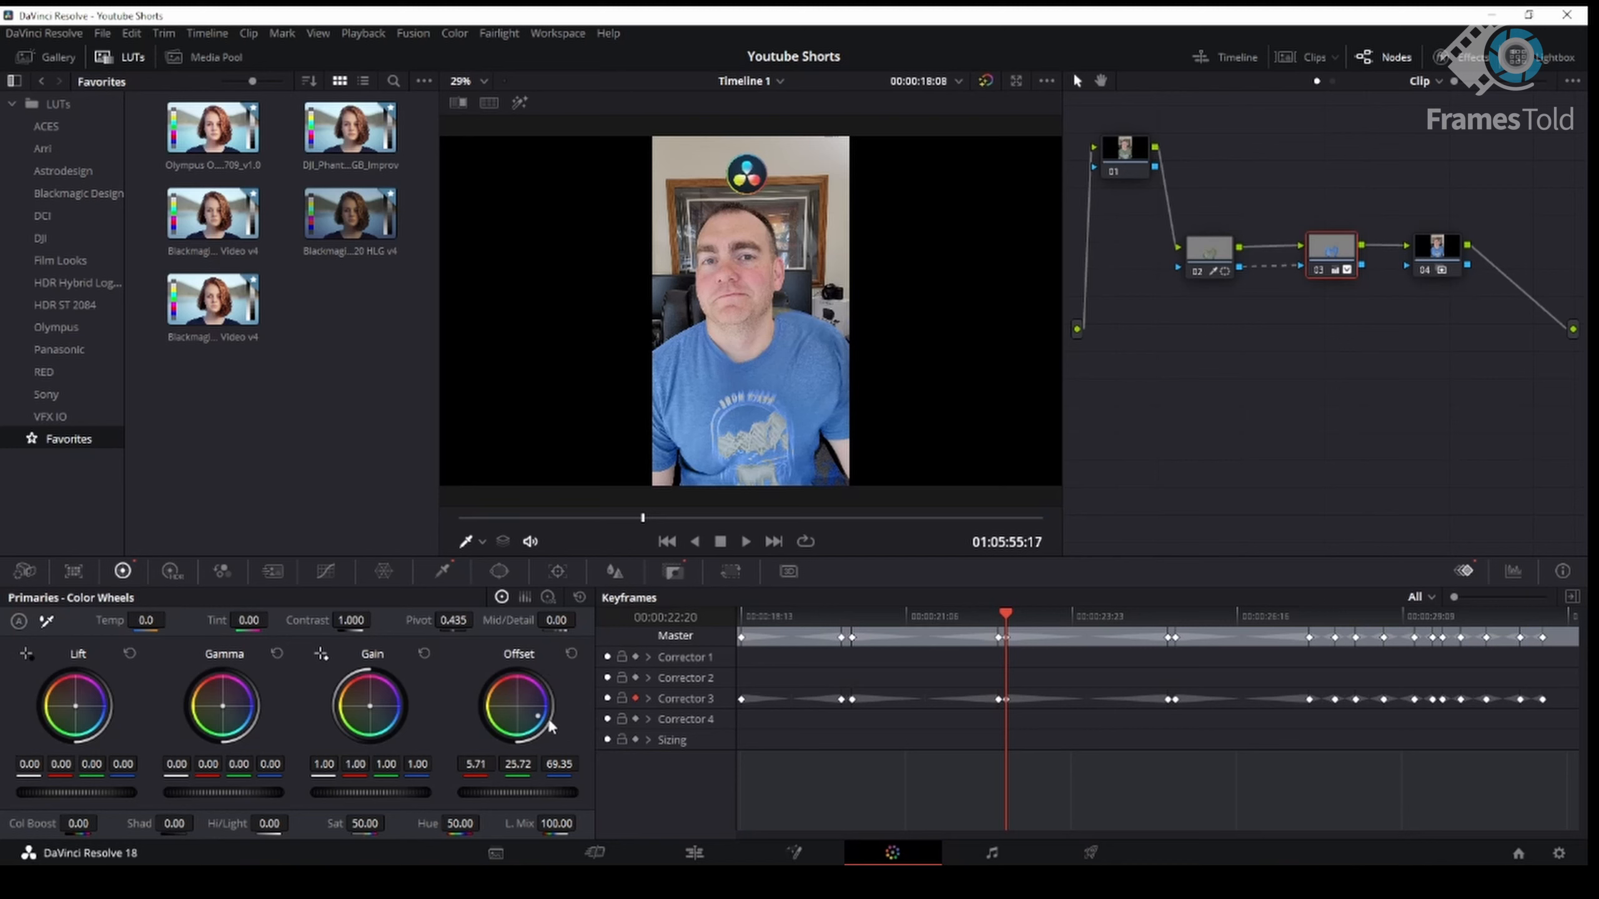
pyautogui.moveTo(1068, 617); pyautogui.dragTo(1261, 614)
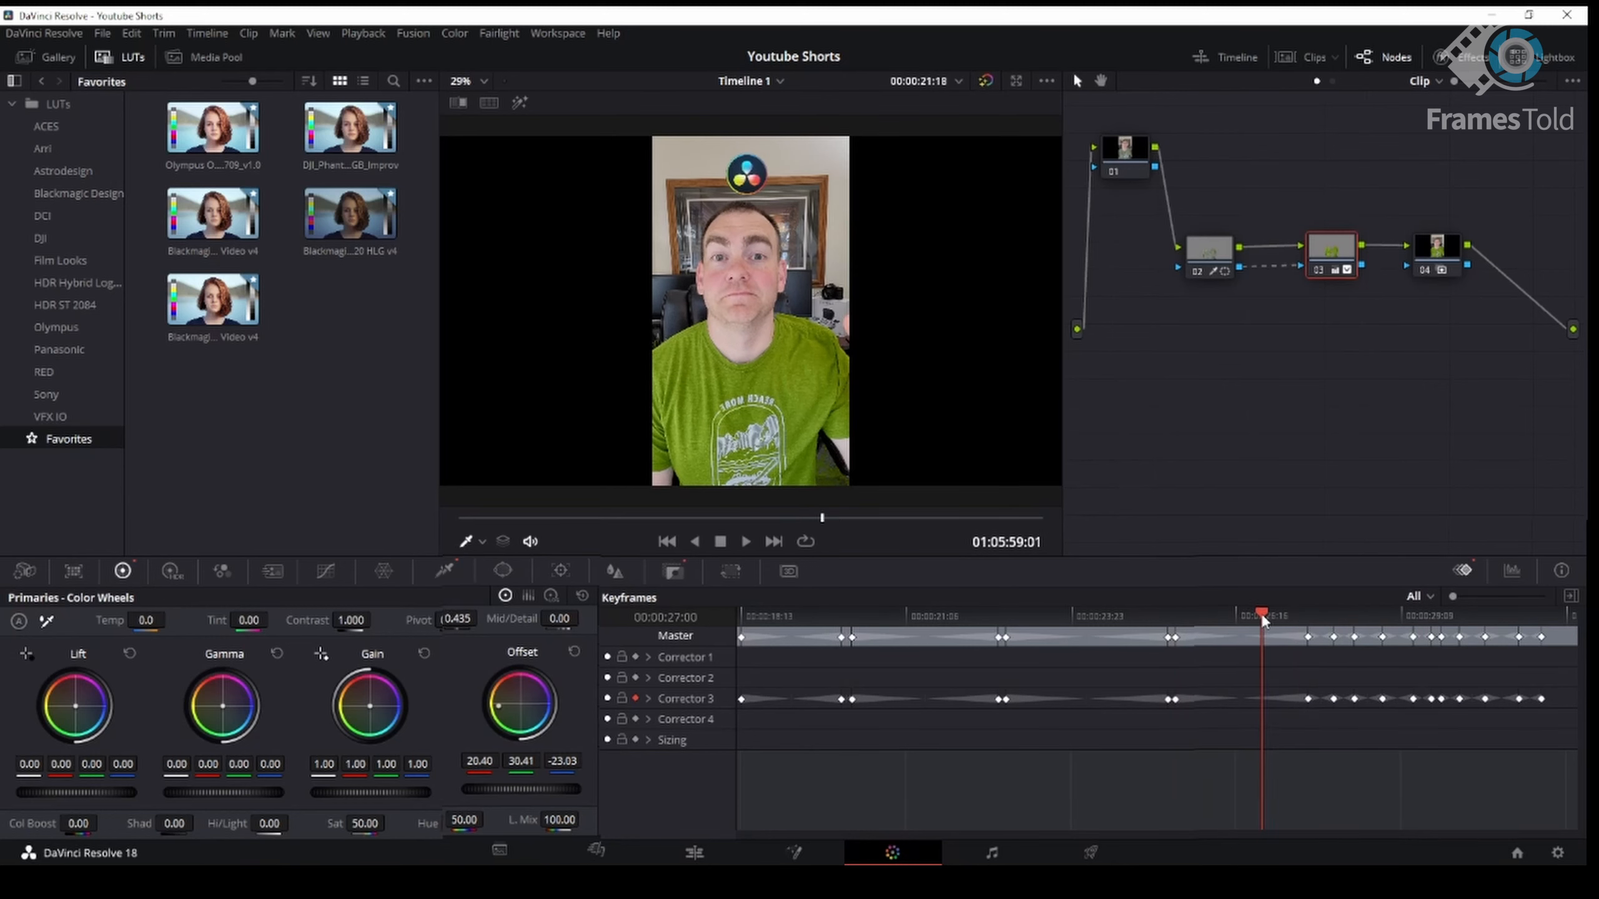